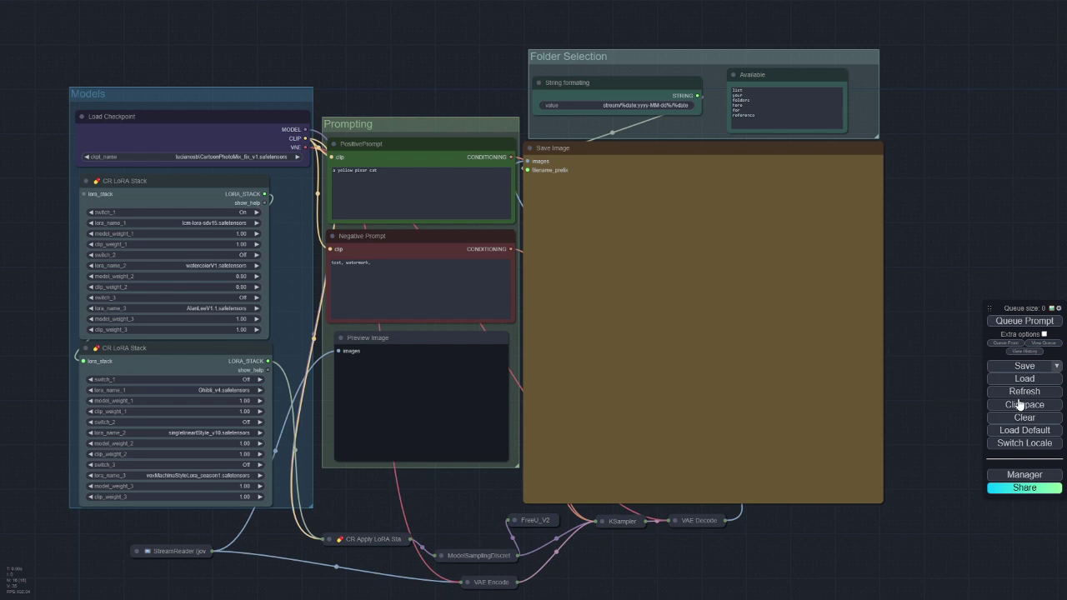
Turn on Auto Queue and queue the webcam workflow so it renders 'a yellow pixar cat' continuously
{"action": "left_click", "coordinate": [1044, 335]}
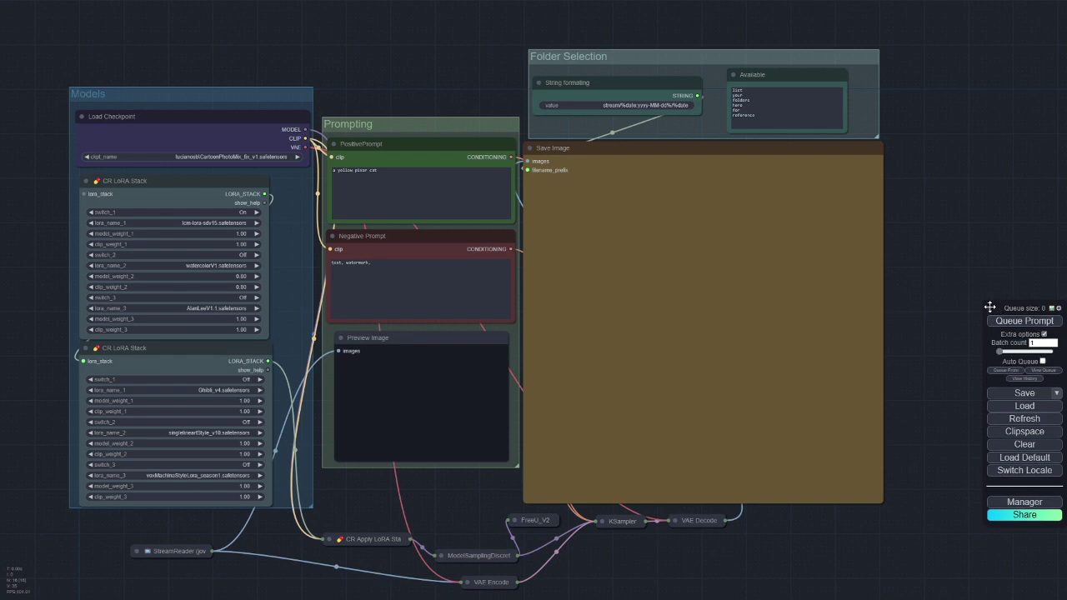
{"action": "left_click_drag", "start_coordinate": [990, 308], "coordinate": [1014, 254]}
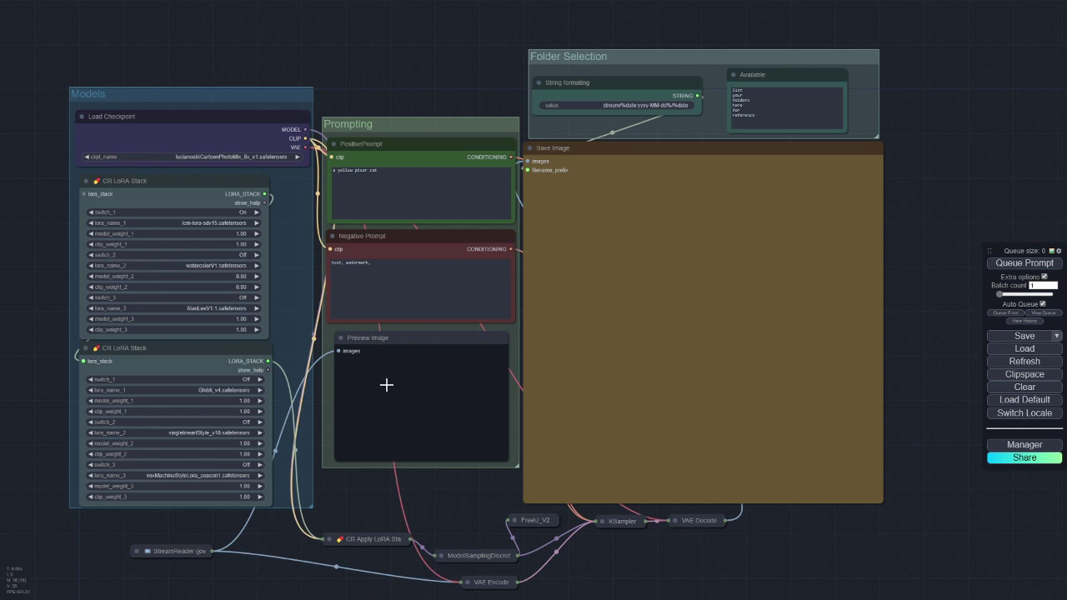
{"action": "left_click", "coordinate": [1026, 265]}
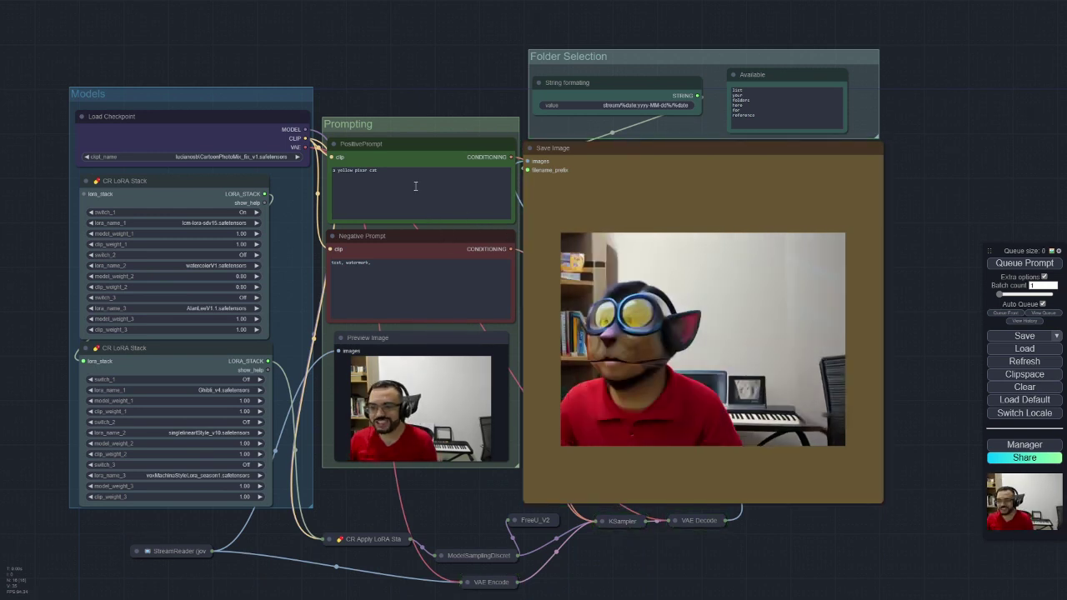
Replace 'cat' in the positive prompt with 'cute alien', dropping the trailing comma
{"action": "double_click", "coordinate": [372, 170]}
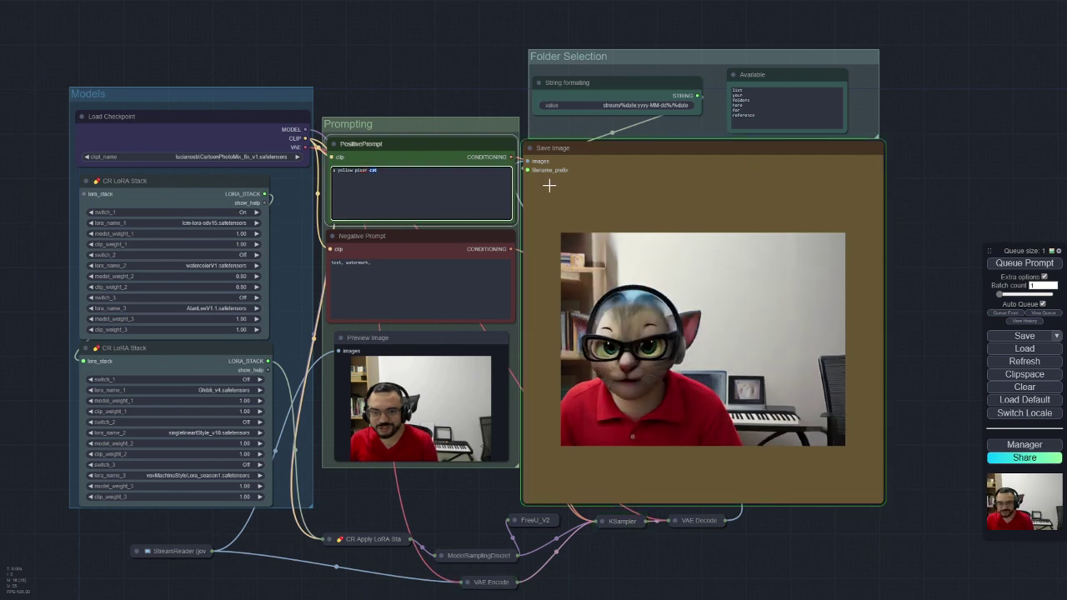
{"action": "type", "text": "puppy"}
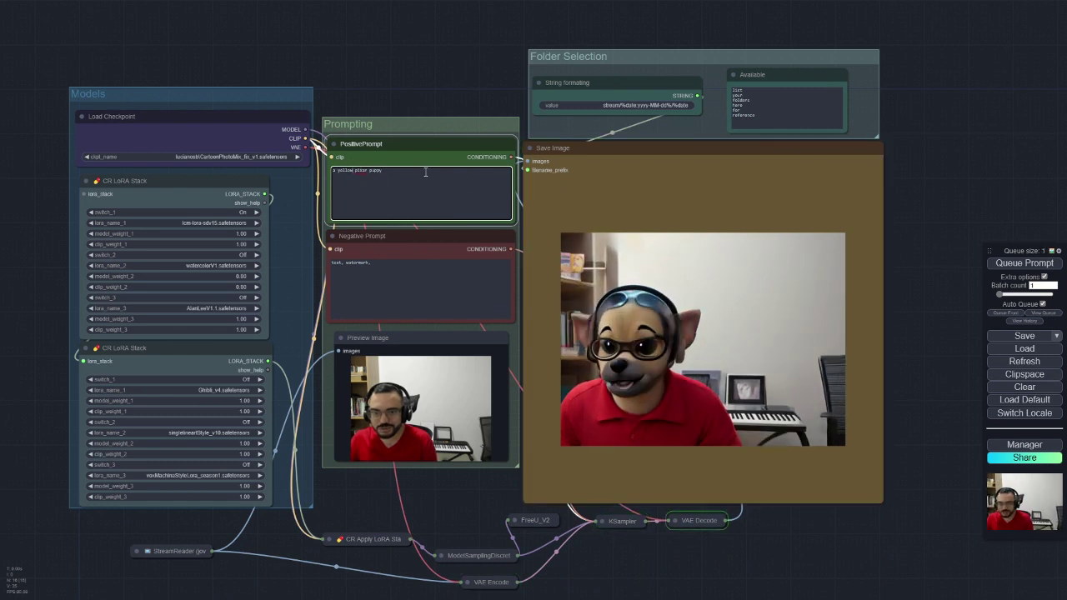
{"action": "type", "text": "cute"}
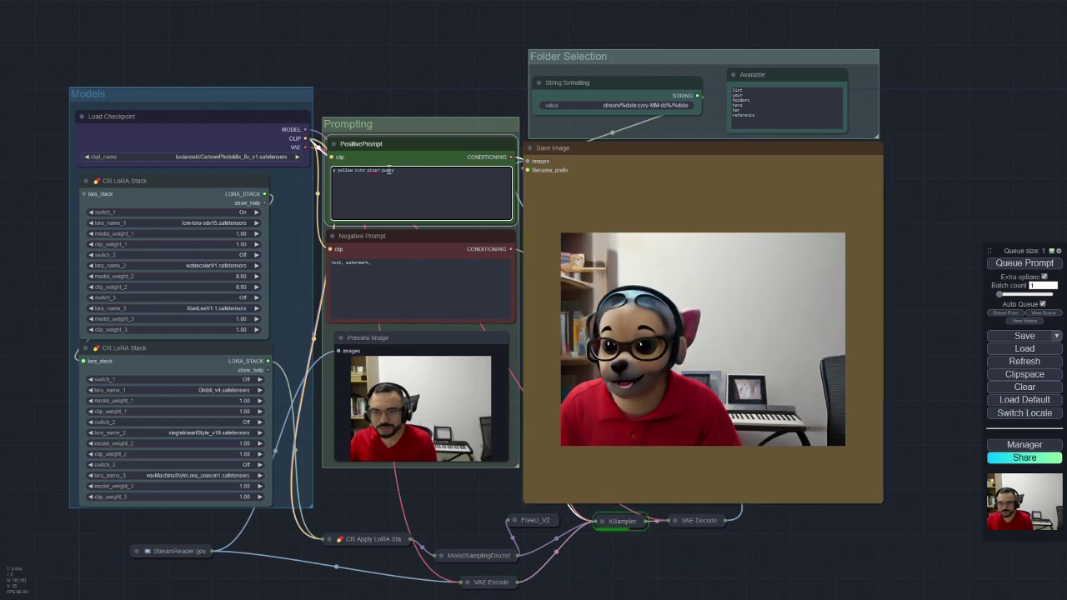
{"action": "double_click", "coordinate": [388, 170]}
{"action": "type", "text": "alien,"}
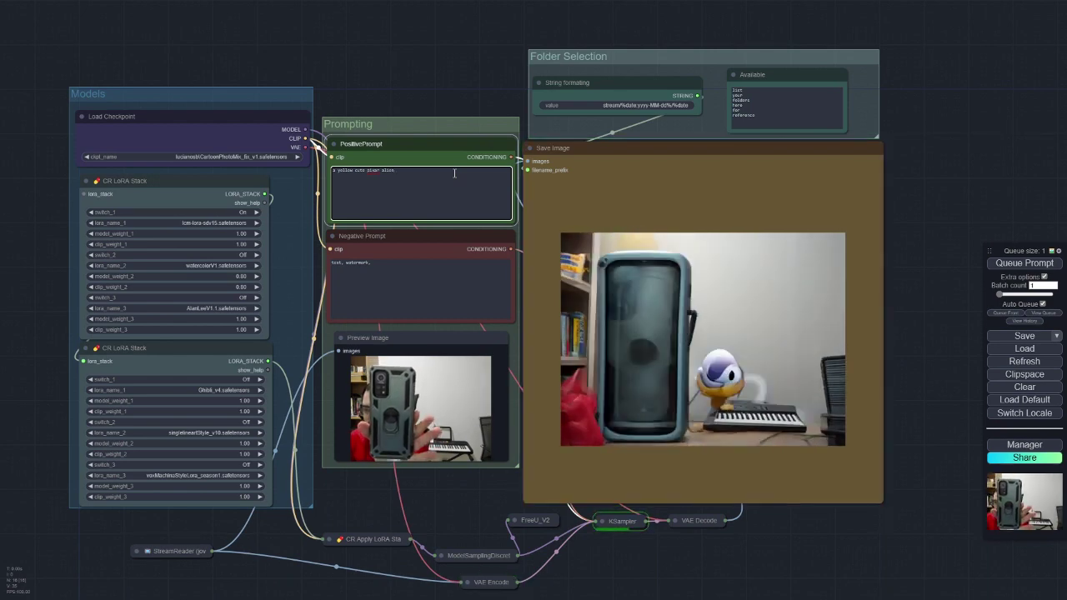
{"action": "key", "text": "BackSpace"}
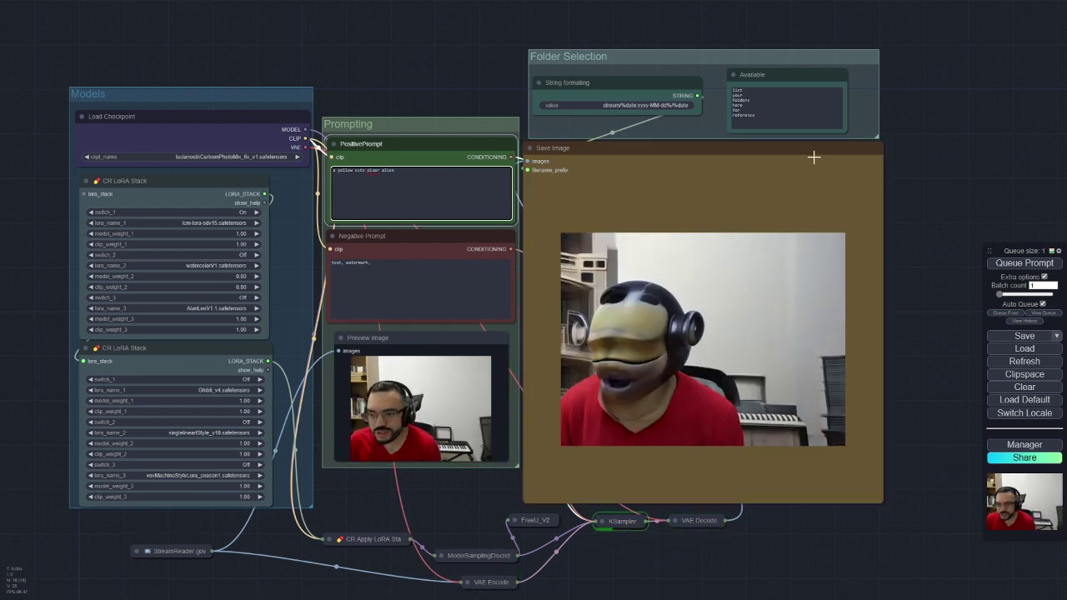
{"action": "left_click", "coordinate": [440, 86]}
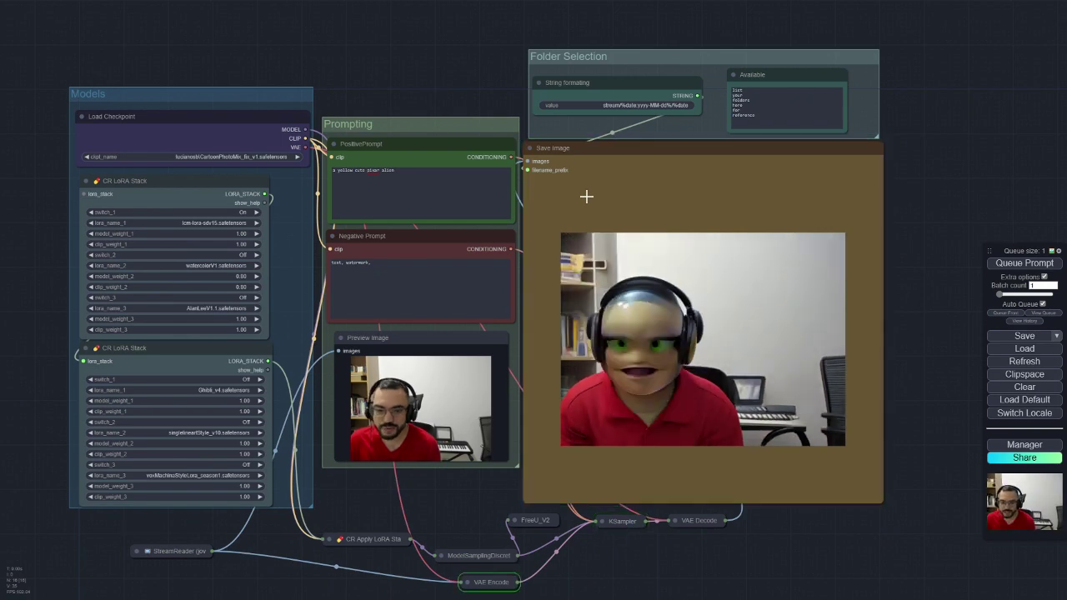
{"action": "left_click_drag", "start_coordinate": [898, 134], "coordinate": [778, 241]}
{"action": "scroll", "coordinate": [559, 219], "scroll_direction": "up", "scroll_amount": 8}
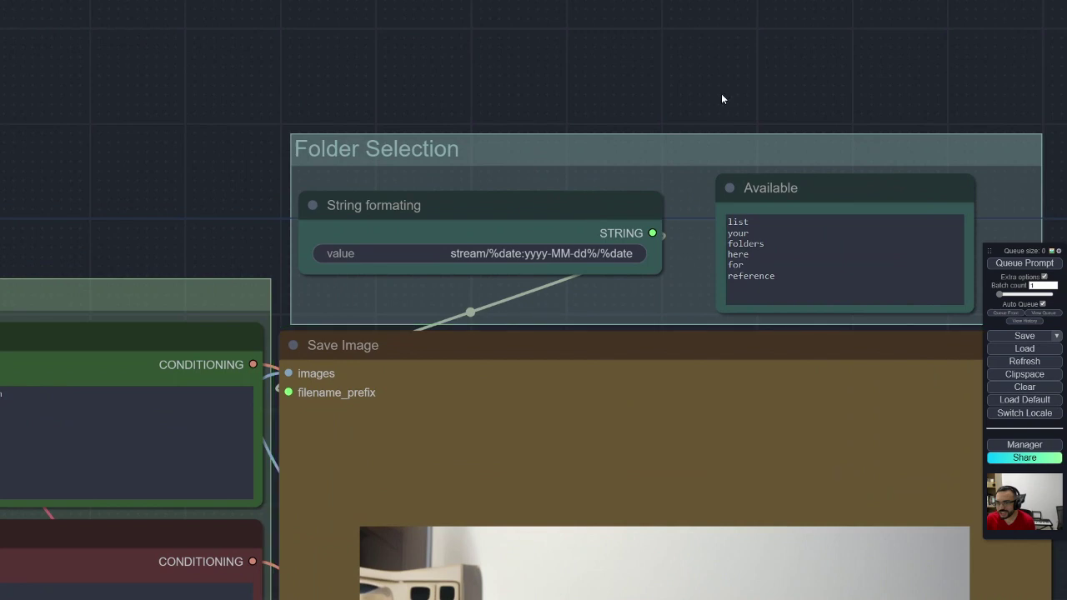
{"action": "left_click_drag", "start_coordinate": [722, 99], "coordinate": [577, 100]}
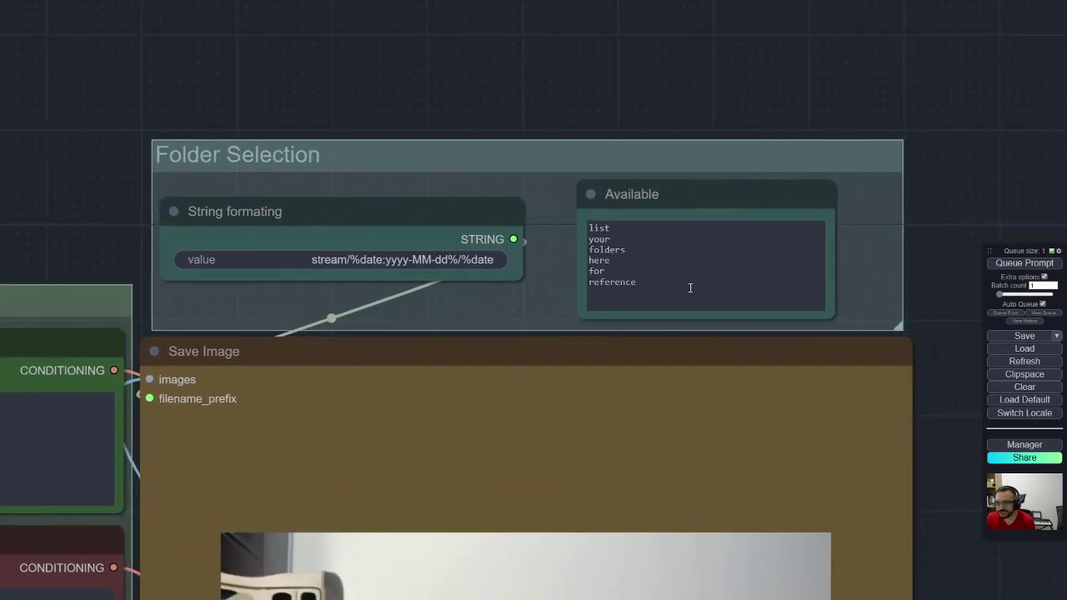
{"action": "left_click", "coordinate": [332, 258]}
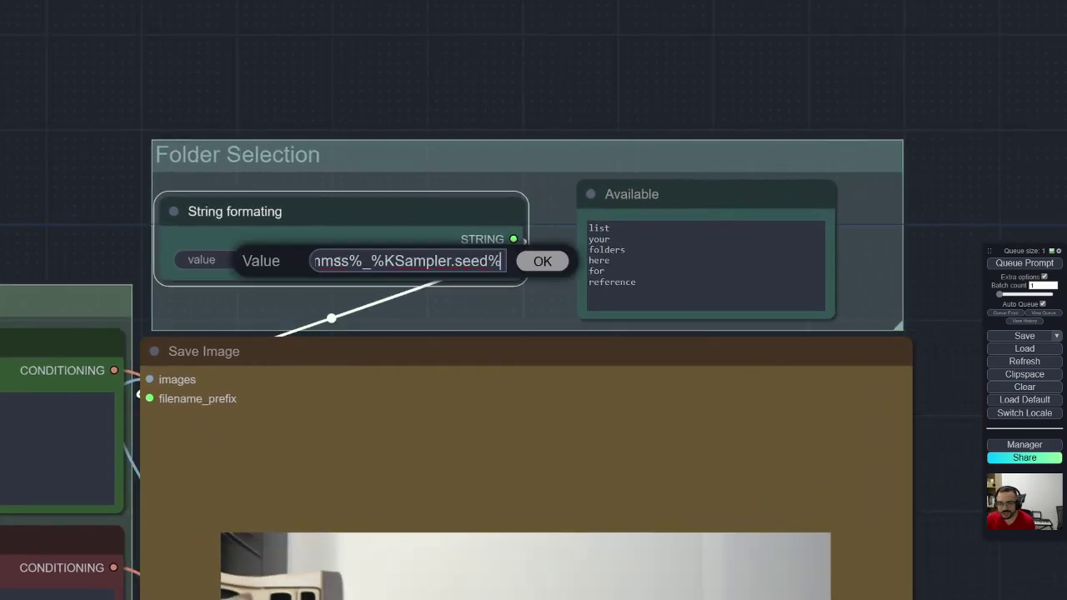
{"action": "double_click", "coordinate": [329, 260]}
{"action": "left_click_drag", "start_coordinate": [371, 258], "coordinate": [521, 265]}
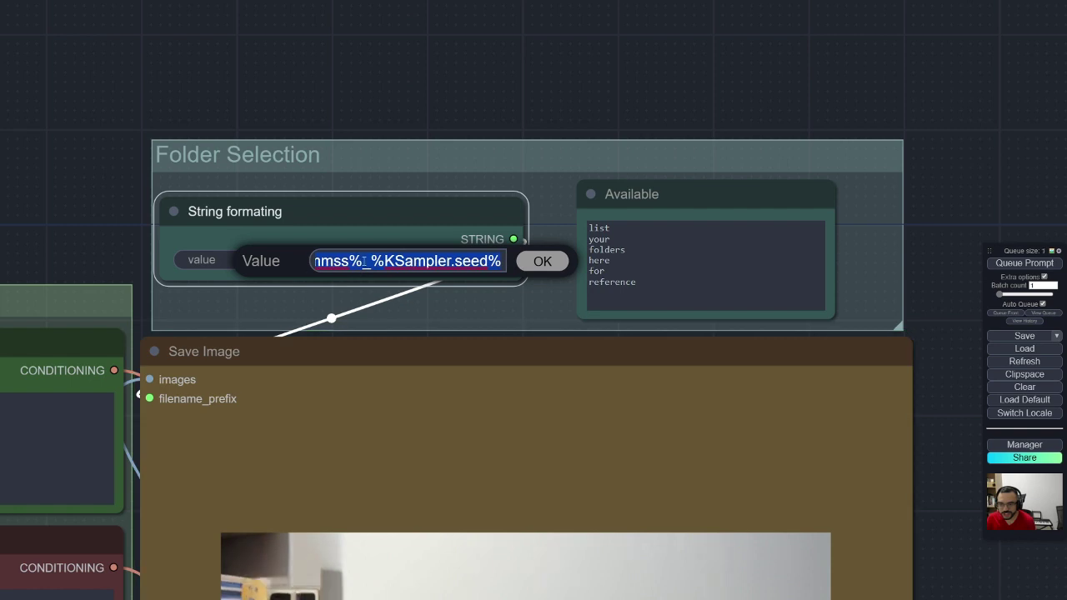
{"action": "left_click", "coordinate": [427, 261]}
{"action": "double_click", "coordinate": [427, 261]}
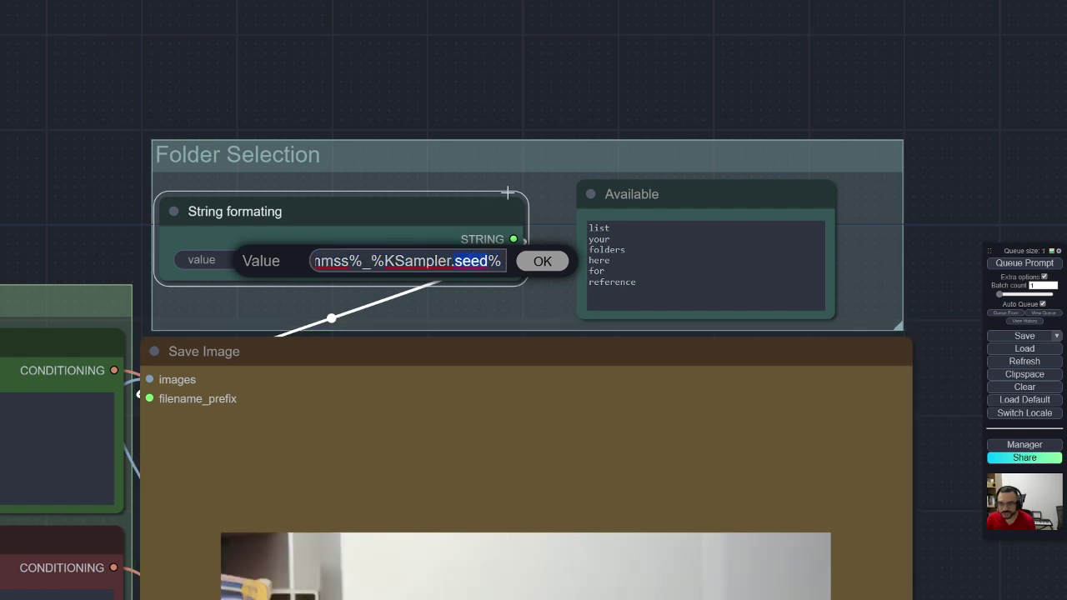
{"action": "left_click", "coordinate": [531, 261]}
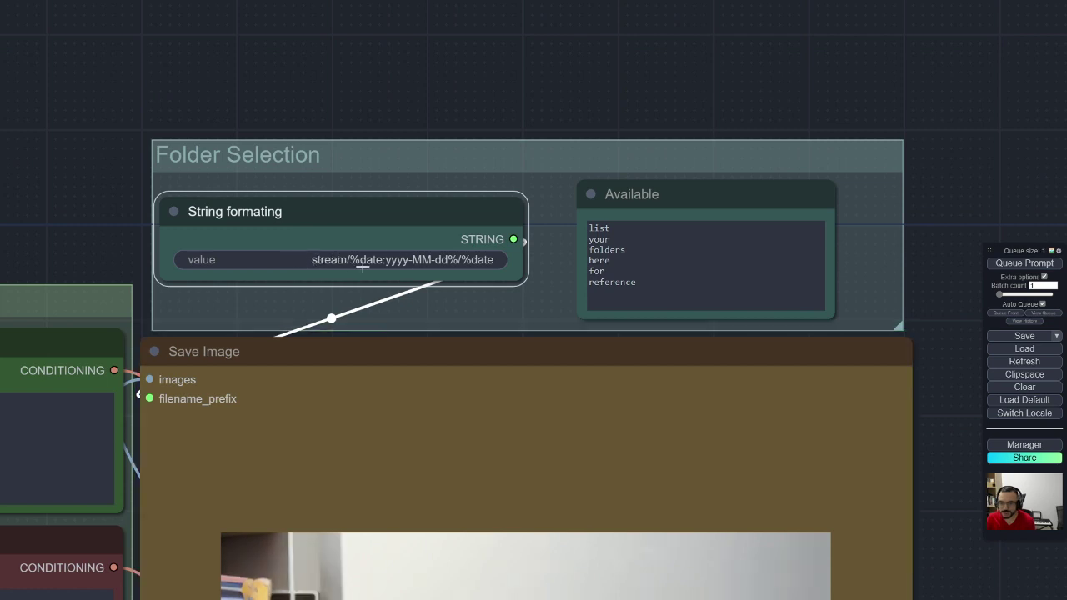
{"action": "left_click", "coordinate": [677, 200]}
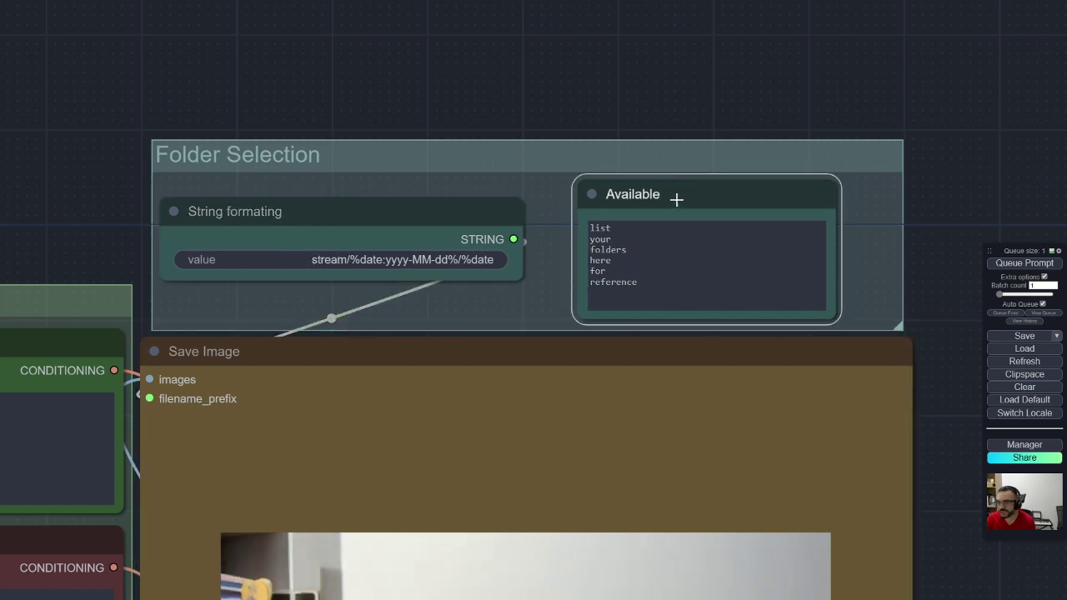
{"action": "left_click_drag", "start_coordinate": [735, 190], "coordinate": [697, 191]}
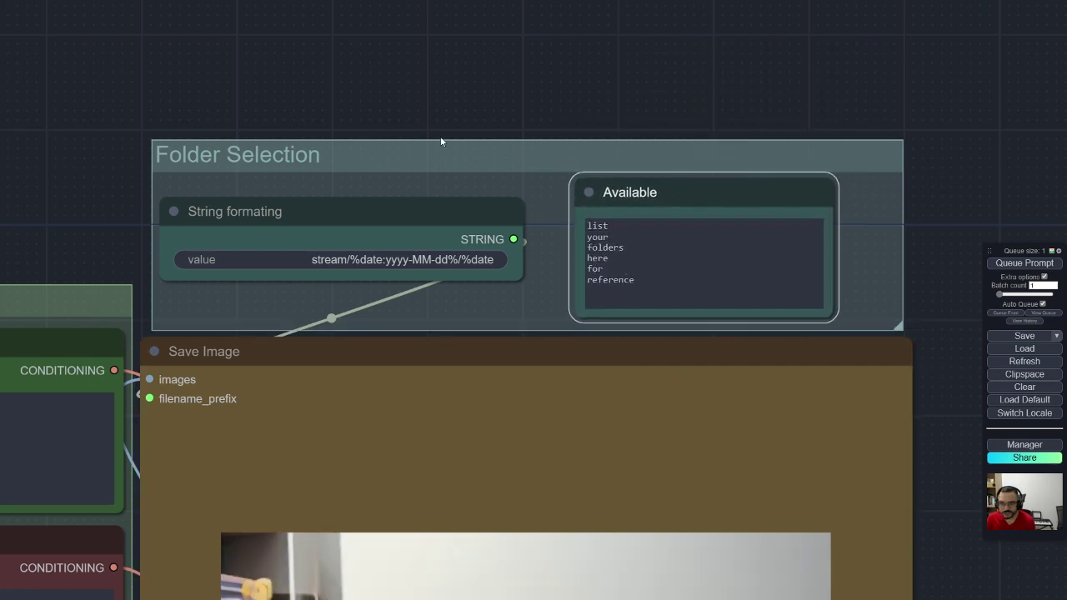
Zoom out and pan to bring the Models and Prompting groups into view
{"action": "left_click", "coordinate": [373, 136]}
{"action": "scroll", "coordinate": [200, 166], "scroll_direction": "down", "scroll_amount": 4}
{"action": "scroll", "coordinate": [187, 172], "scroll_direction": "down", "scroll_amount": 2}
{"action": "left_click_drag", "start_coordinate": [93, 183], "coordinate": [501, 97]}
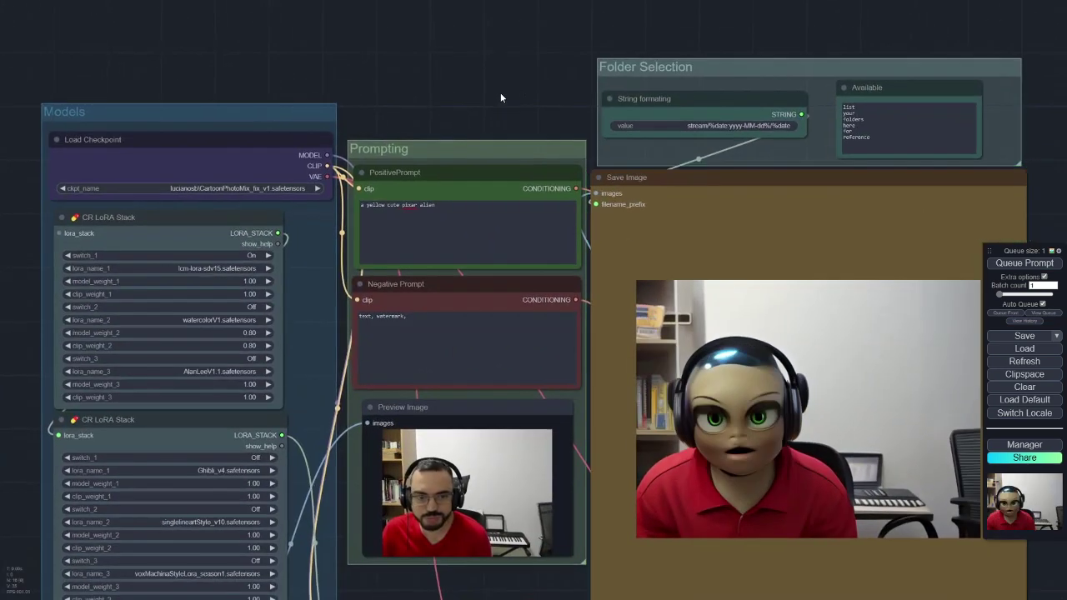
{"action": "scroll", "coordinate": [500, 98], "scroll_direction": "down", "scroll_amount": 3}
{"action": "scroll", "coordinate": [409, 265], "scroll_direction": "up", "scroll_amount": 1}
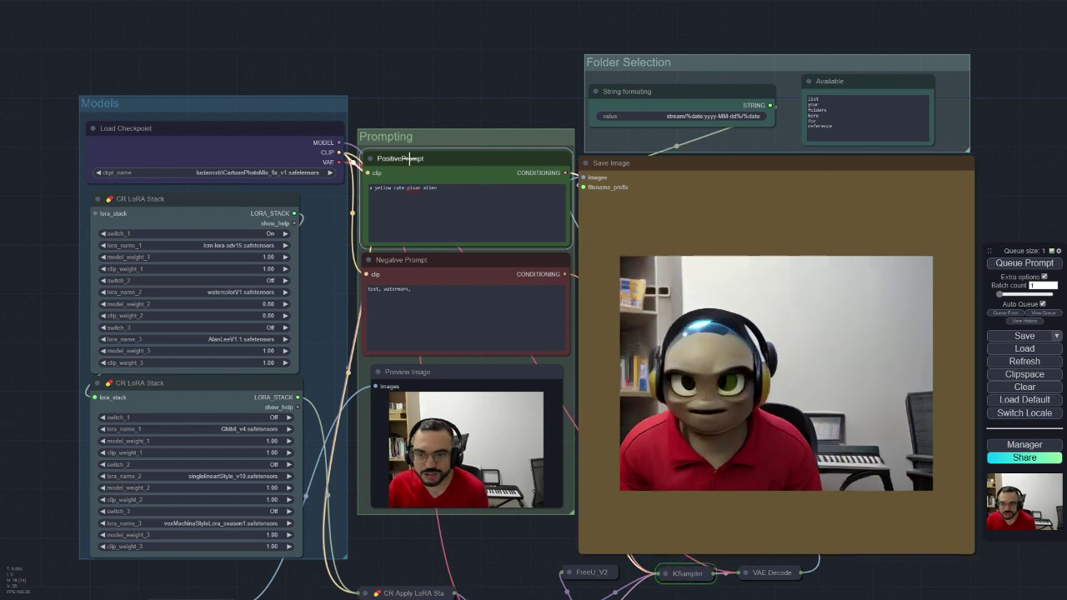
{"action": "left_click", "coordinate": [431, 260]}
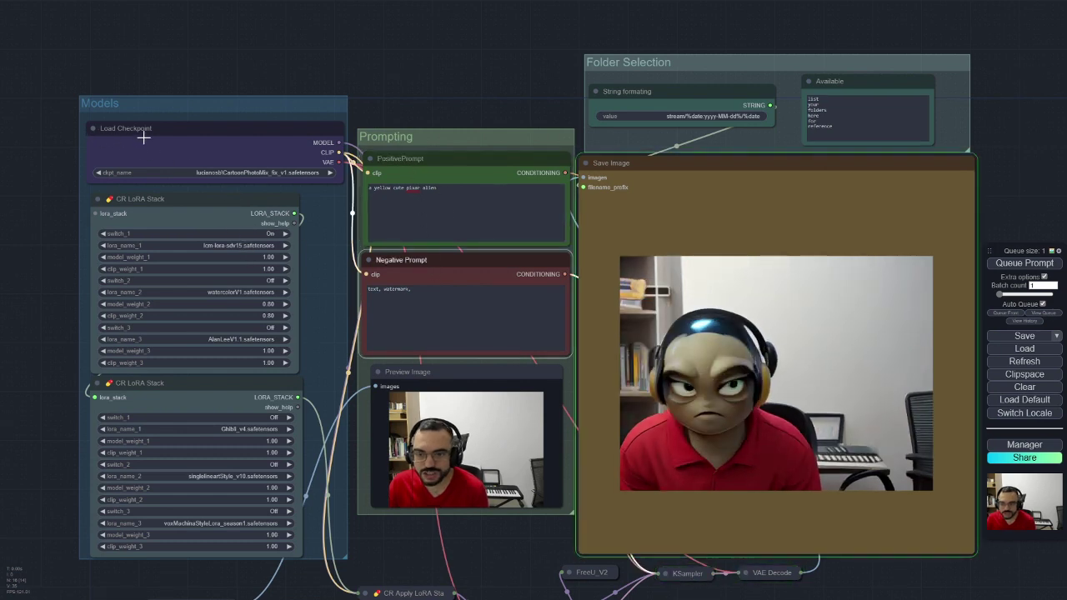
Zoom in on Load Checkpoint's CartoonPhotoMix_fix_v1 checkpoint and LoRA settings, then exit fullscreen
{"action": "left_click", "coordinate": [107, 134]}
{"action": "left_click_drag", "start_coordinate": [36, 140], "coordinate": [132, 127]}
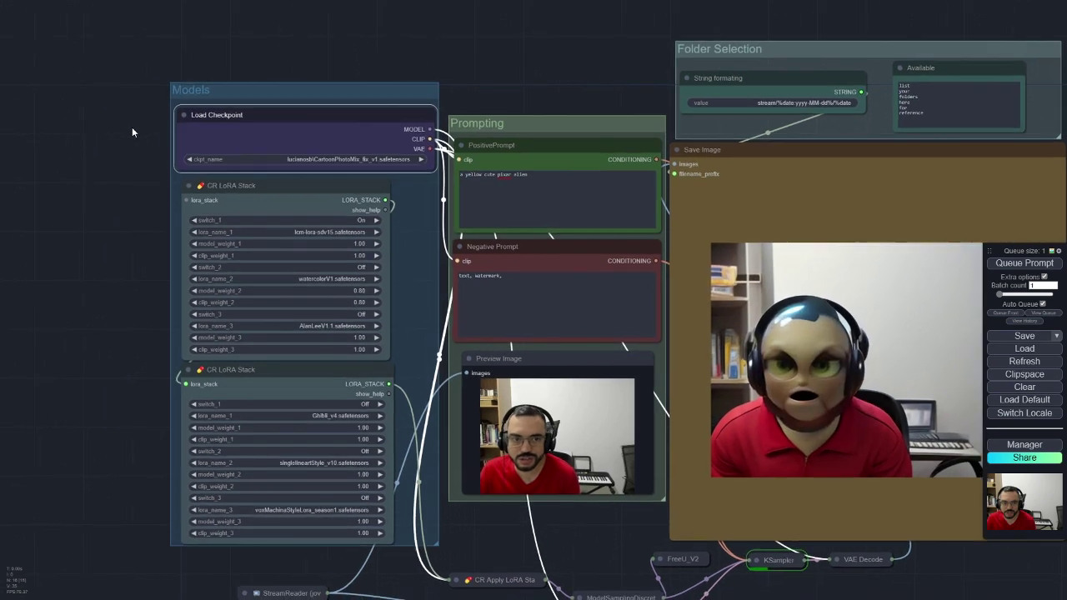
{"action": "scroll", "coordinate": [129, 130], "scroll_direction": "up", "scroll_amount": 3}
{"action": "scroll", "coordinate": [113, 131], "scroll_direction": "down", "scroll_amount": 3}
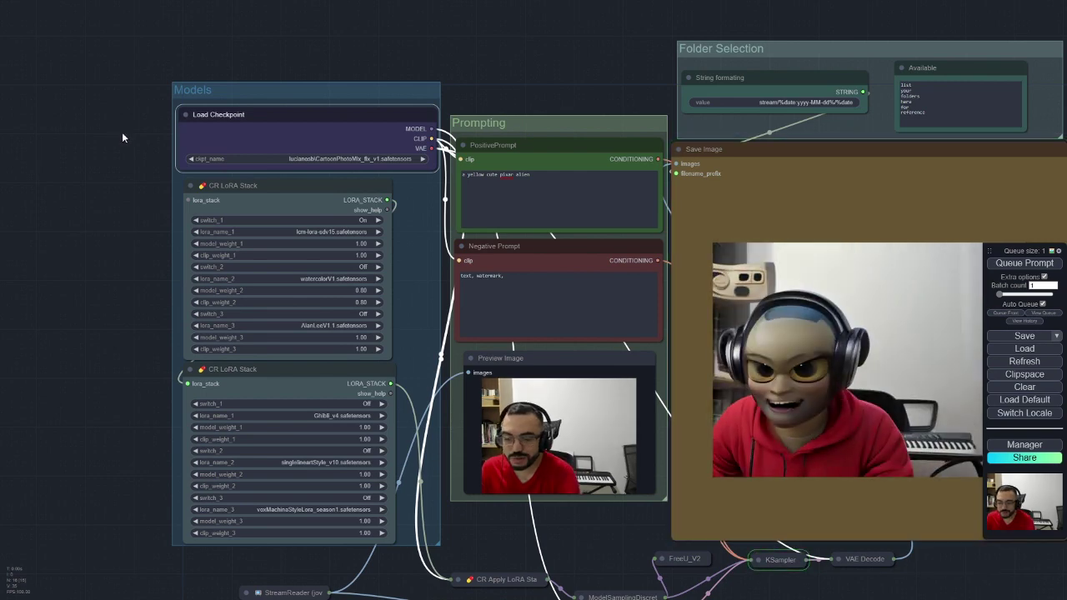
{"action": "scroll", "coordinate": [300, 153], "scroll_direction": "up", "scroll_amount": 4}
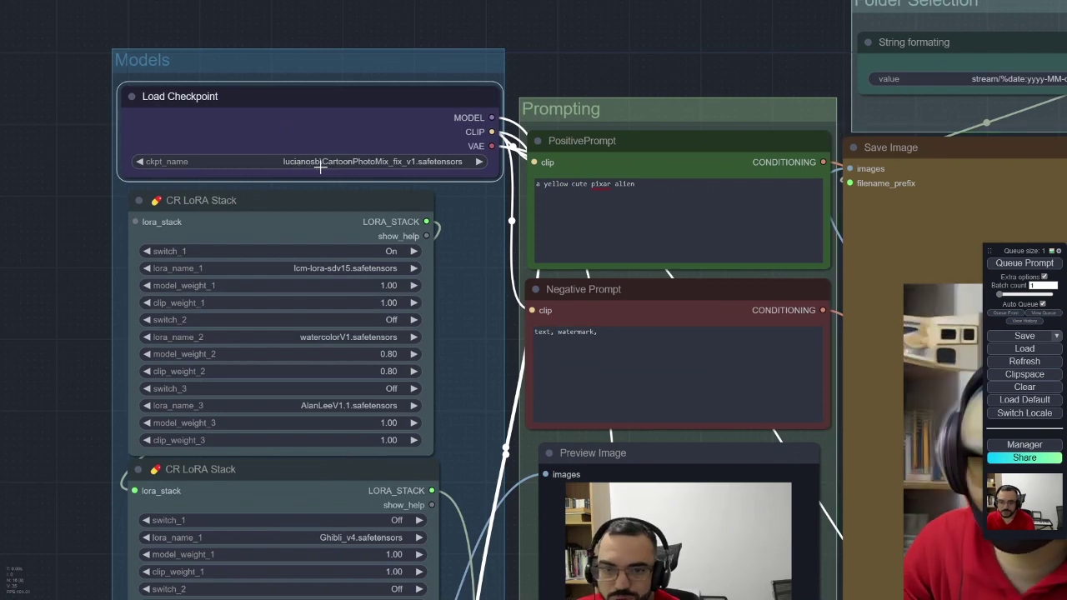
{"action": "left_click_drag", "start_coordinate": [105, 261], "coordinate": [73, 197]}
{"action": "scroll", "coordinate": [73, 194], "scroll_direction": "down", "scroll_amount": 3}
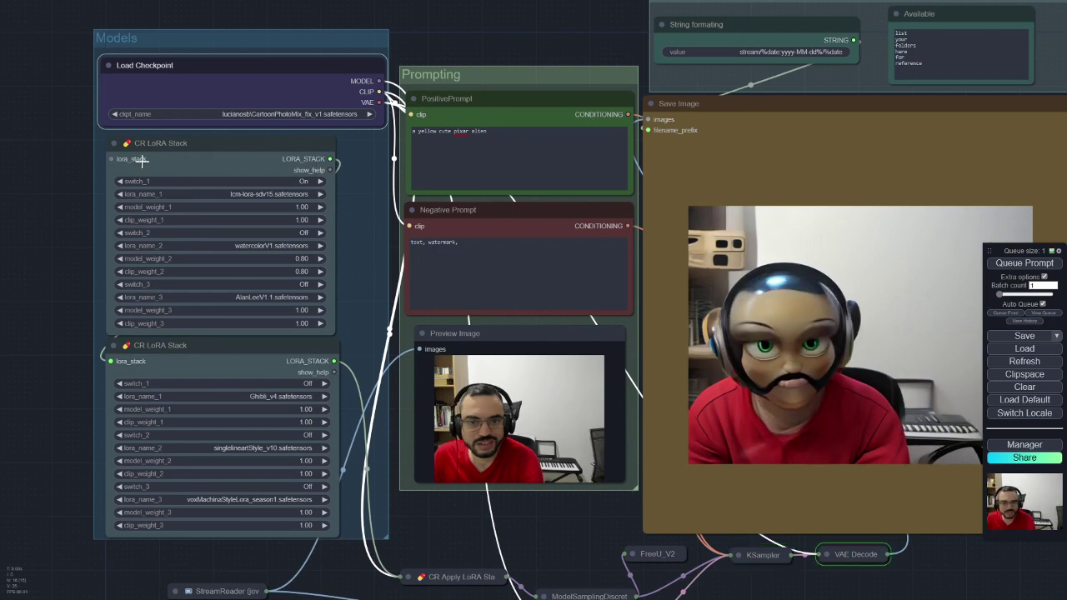
{"action": "key", "text": "F11"}
Set lora_name_1 in the first CR LoRA Stack to lcm-lora-sdv15.safetensors
{"action": "scroll", "coordinate": [78, 180], "scroll_direction": "up", "scroll_amount": 3}
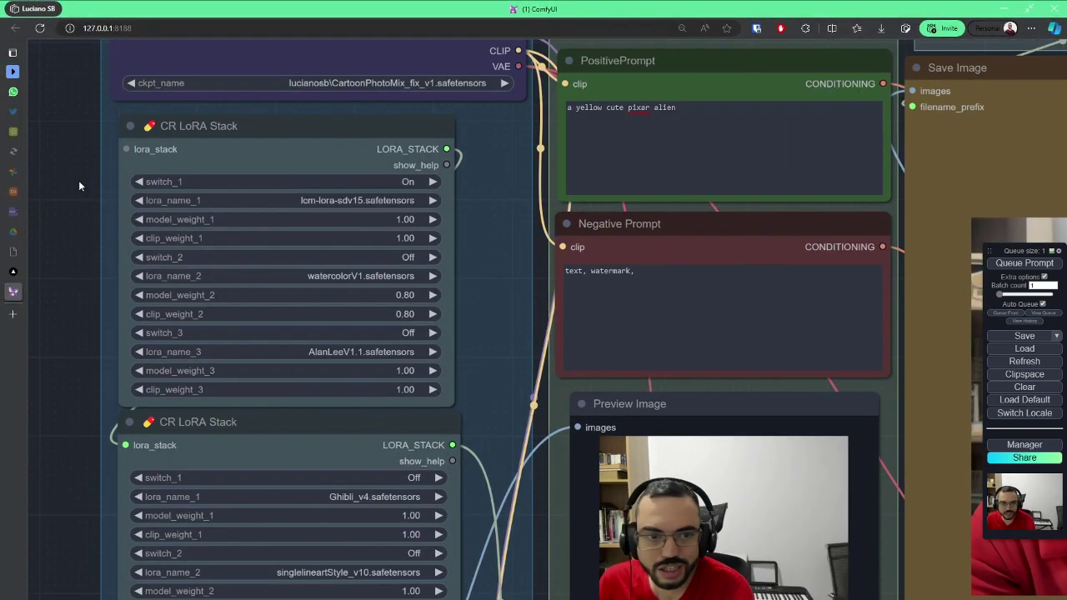
{"action": "key", "text": "F11"}
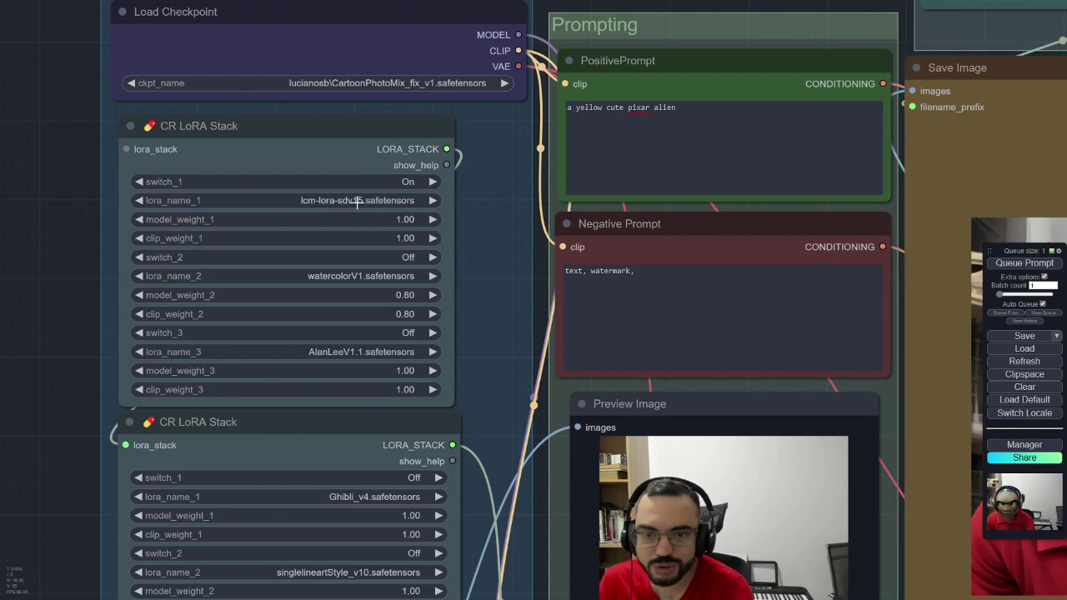
{"action": "left_click", "coordinate": [332, 201]}
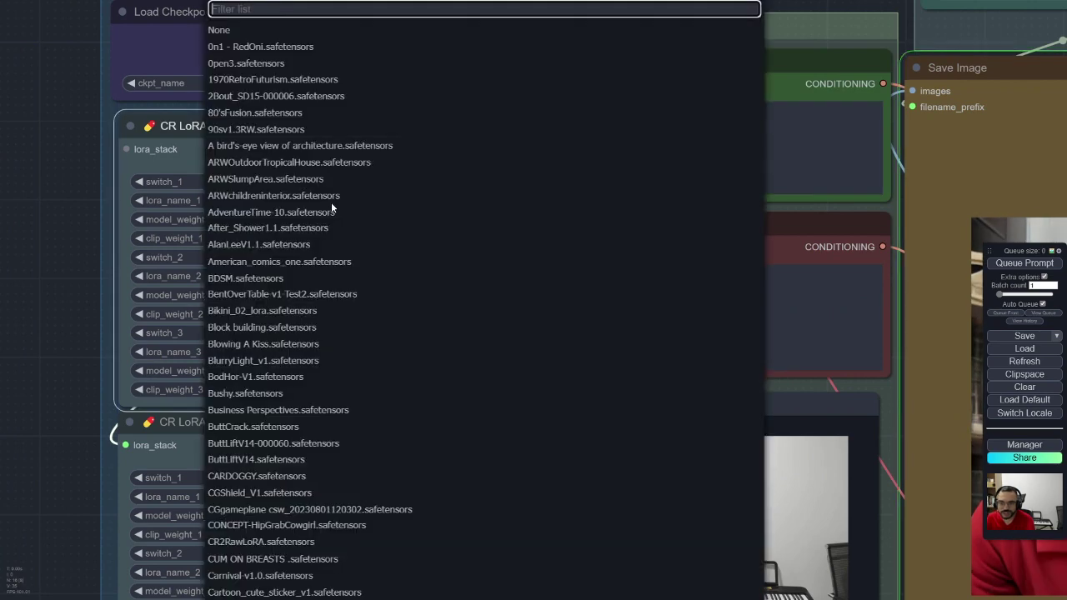
{"action": "type", "text": "lcm"}
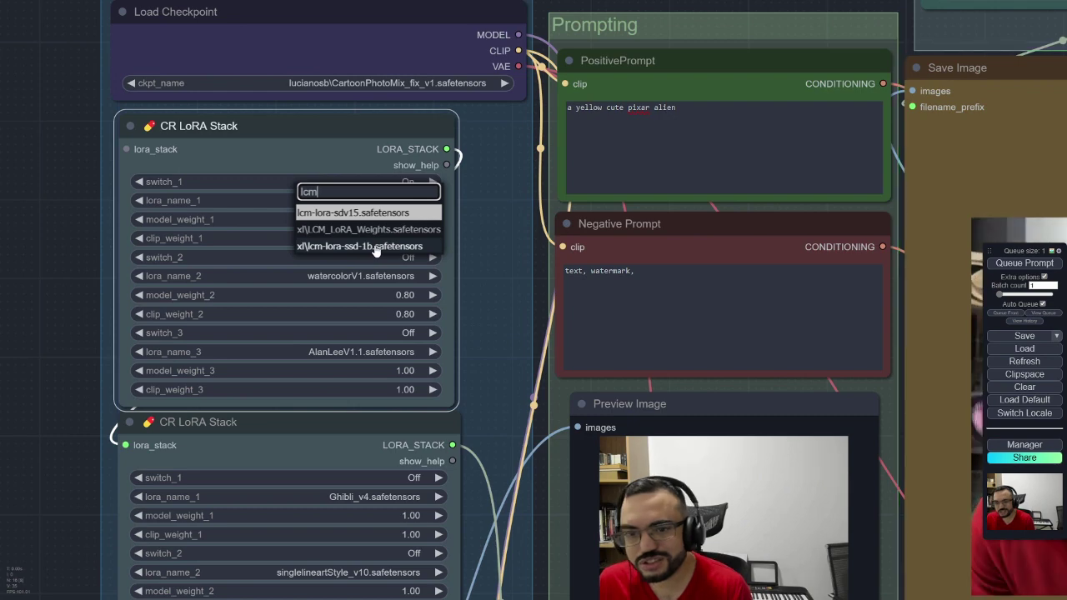
{"action": "key", "text": "Return"}
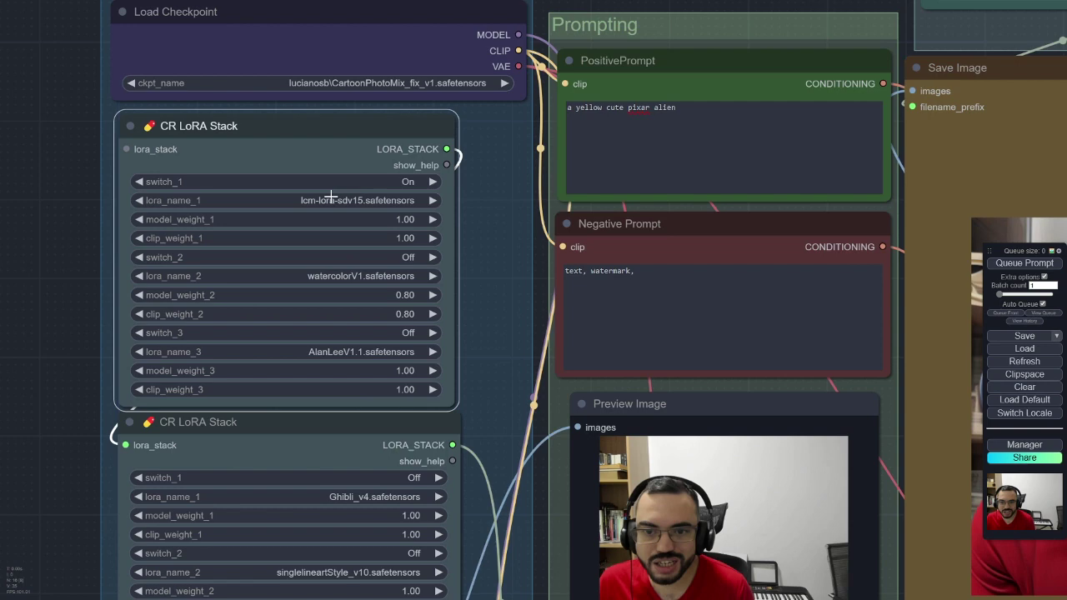
Switch on the watercolorV1 LoRA and set its model and clip weights to 1.00
{"action": "scroll", "coordinate": [412, 231], "scroll_direction": "down", "scroll_amount": 3}
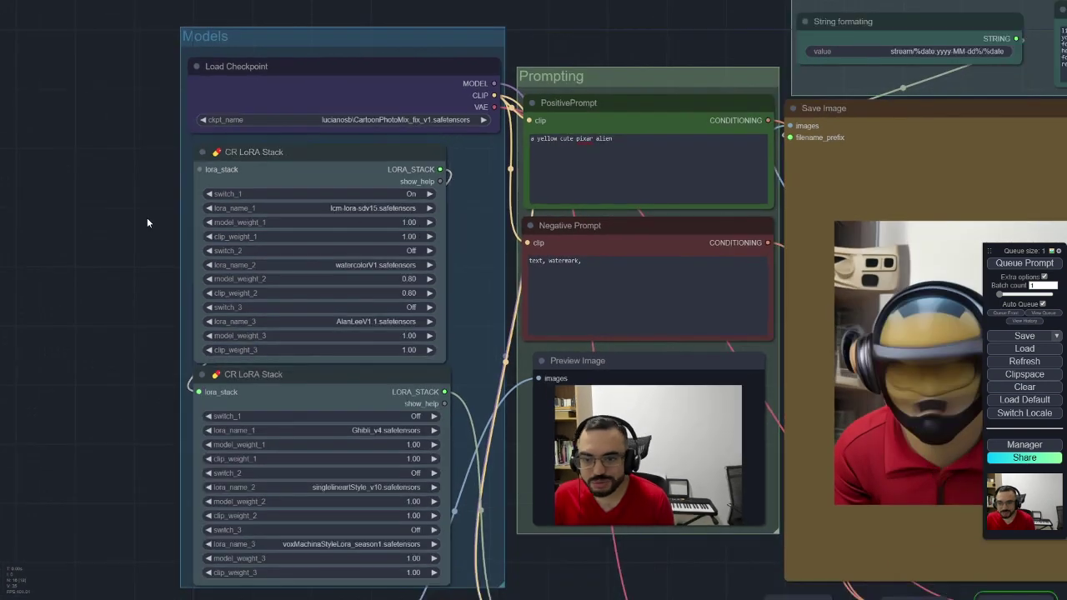
{"action": "left_click_drag", "start_coordinate": [147, 218], "coordinate": [48, 183]}
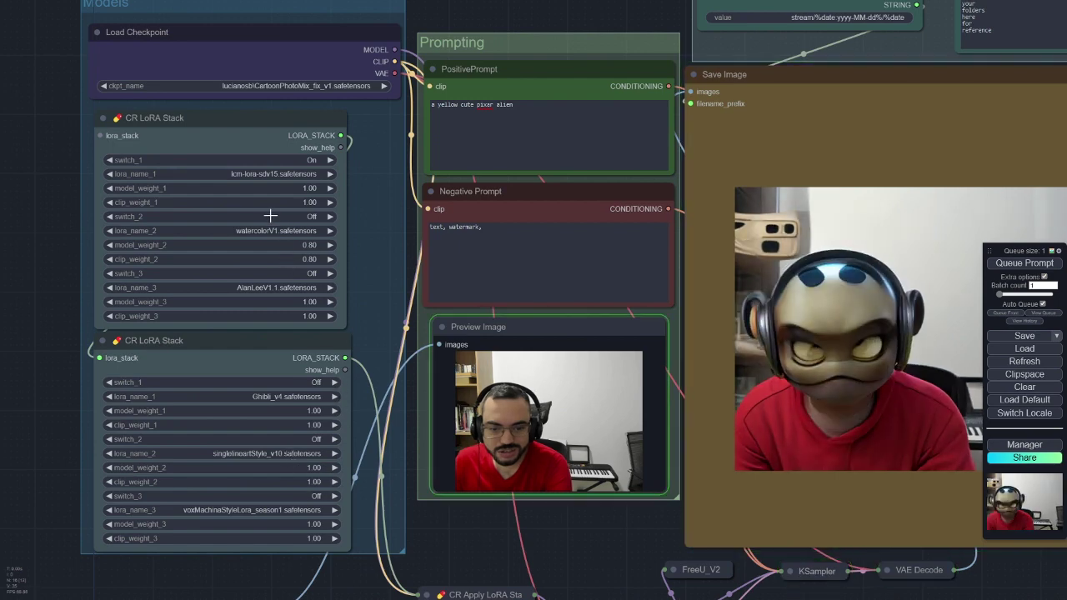
{"action": "left_click", "coordinate": [329, 216]}
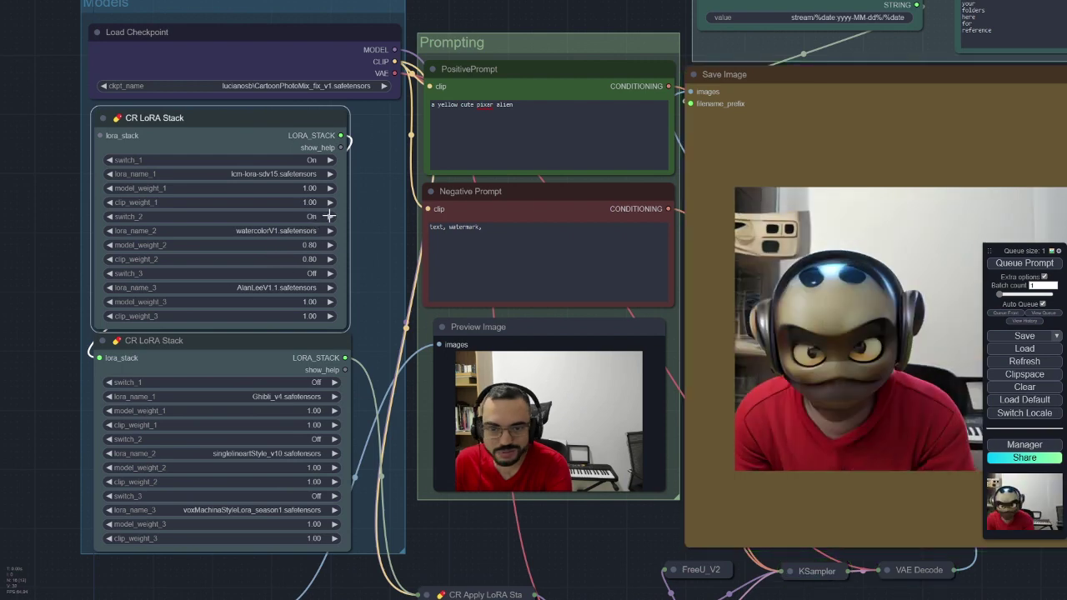
{"action": "left_click", "coordinate": [309, 249]}
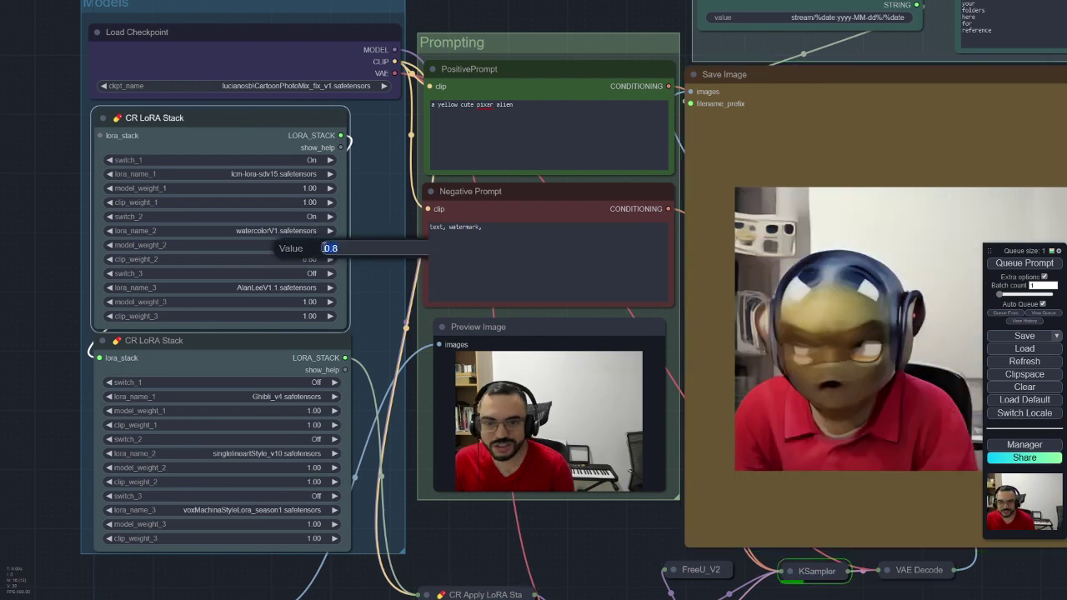
{"action": "key", "text": "BackSpace"}
{"action": "key", "text": "BackSpace"}
{"action": "key", "text": "BackSpace"}
{"action": "type", "text": "1"}
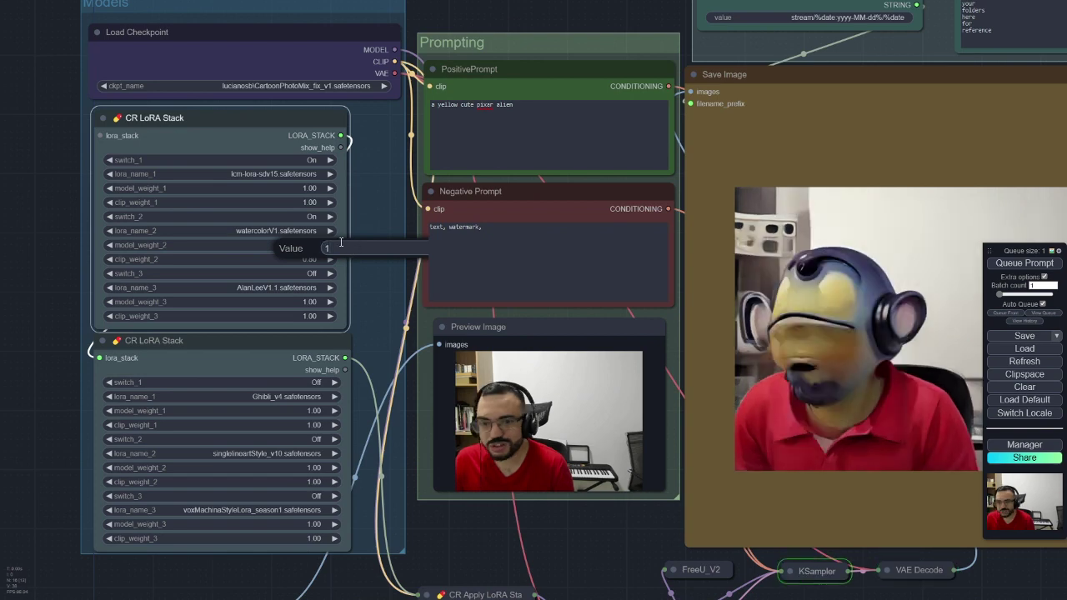
{"action": "key", "text": "Return"}
{"action": "left_click", "coordinate": [311, 261]}
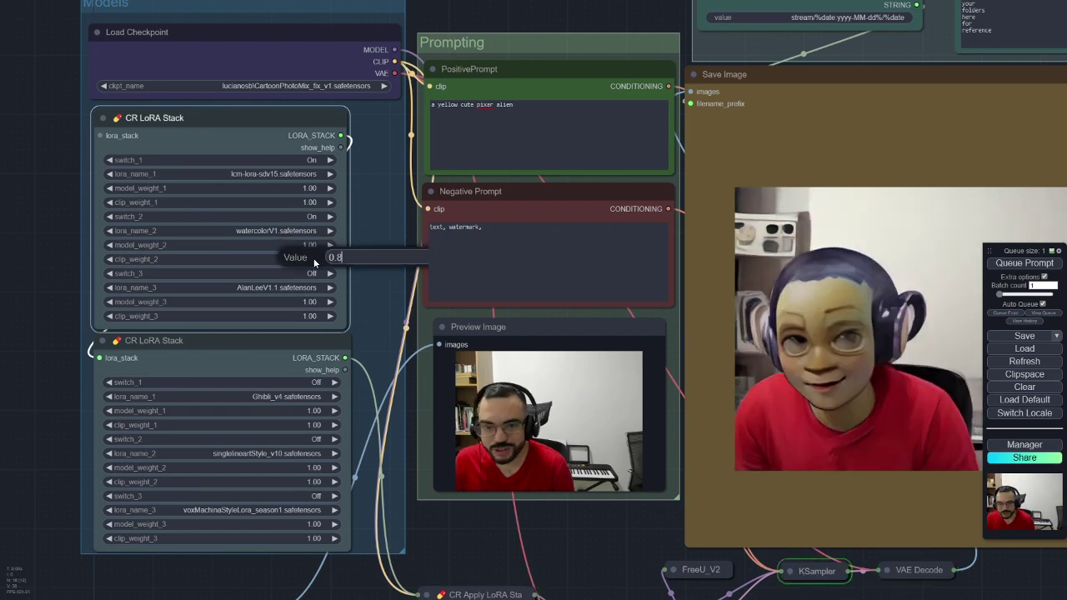
{"action": "type", "text": "1"}
{"action": "key", "text": "Return"}
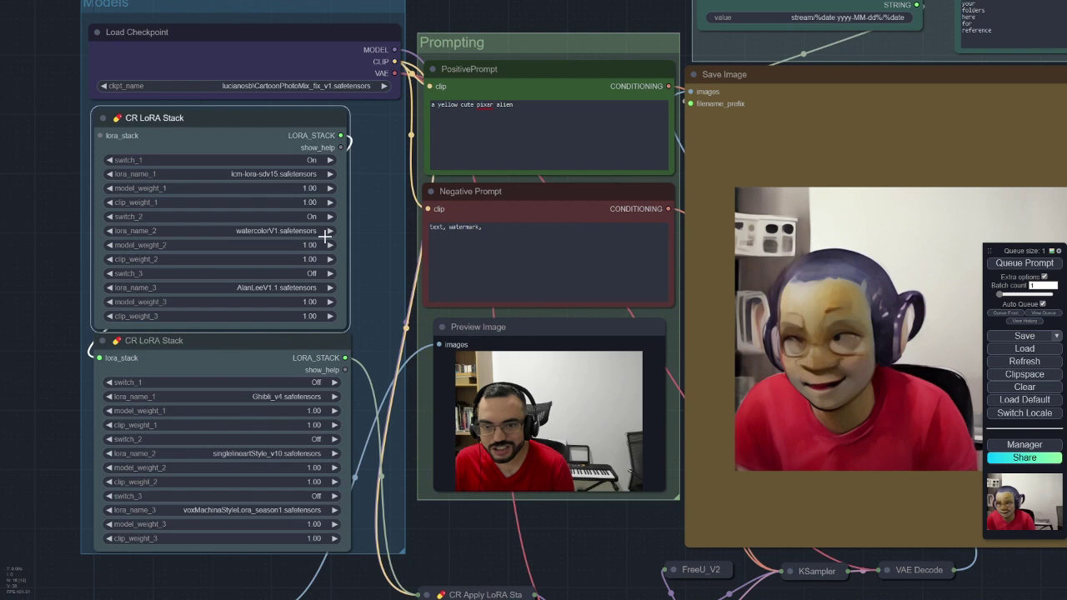
{"action": "scroll", "coordinate": [834, 348], "scroll_direction": "down", "scroll_amount": 1}
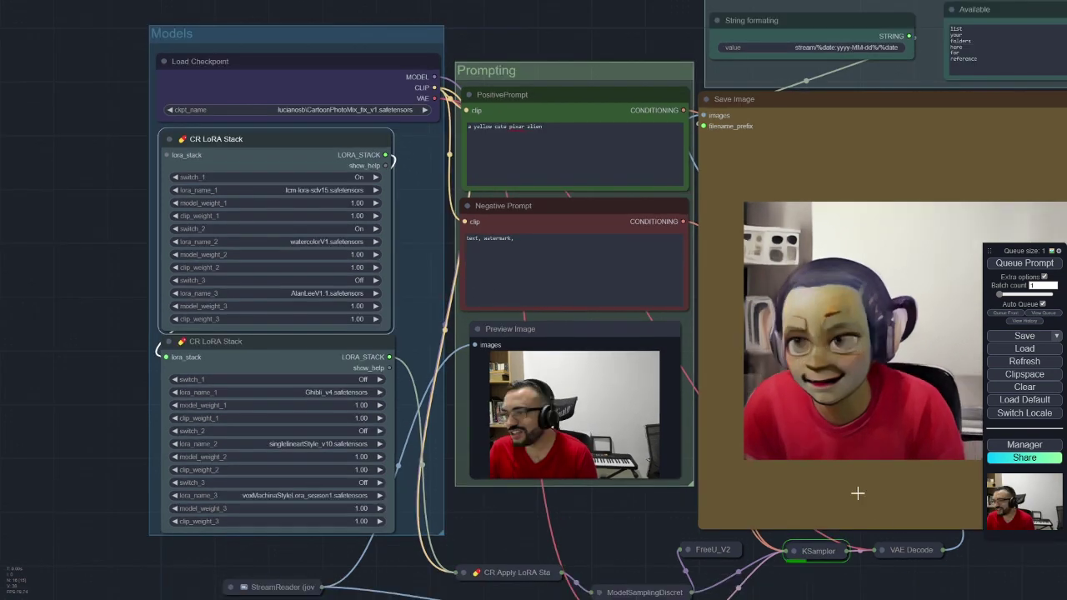
{"action": "left_click_drag", "start_coordinate": [975, 558], "coordinate": [786, 510]}
{"action": "scroll", "coordinate": [787, 512], "scroll_direction": "down", "scroll_amount": 1}
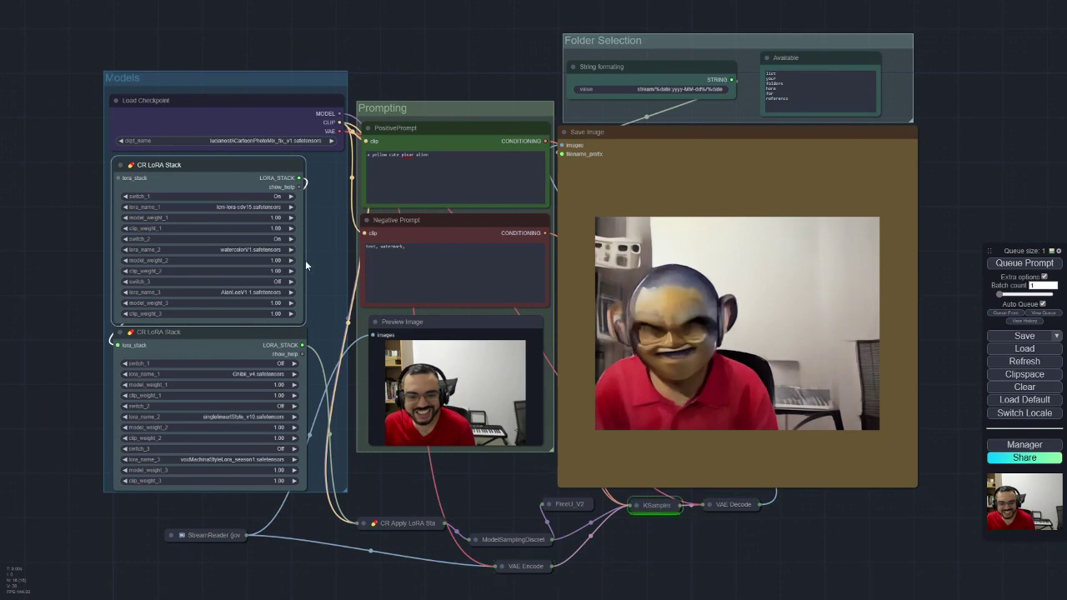
{"action": "left_click", "coordinate": [127, 239]}
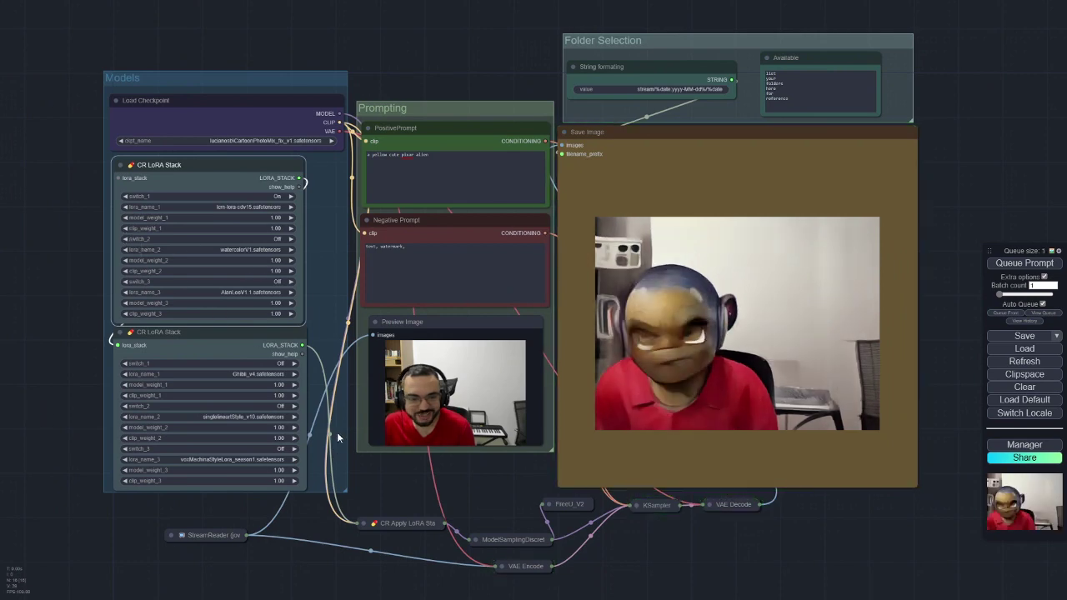
{"action": "left_click", "coordinate": [295, 406]}
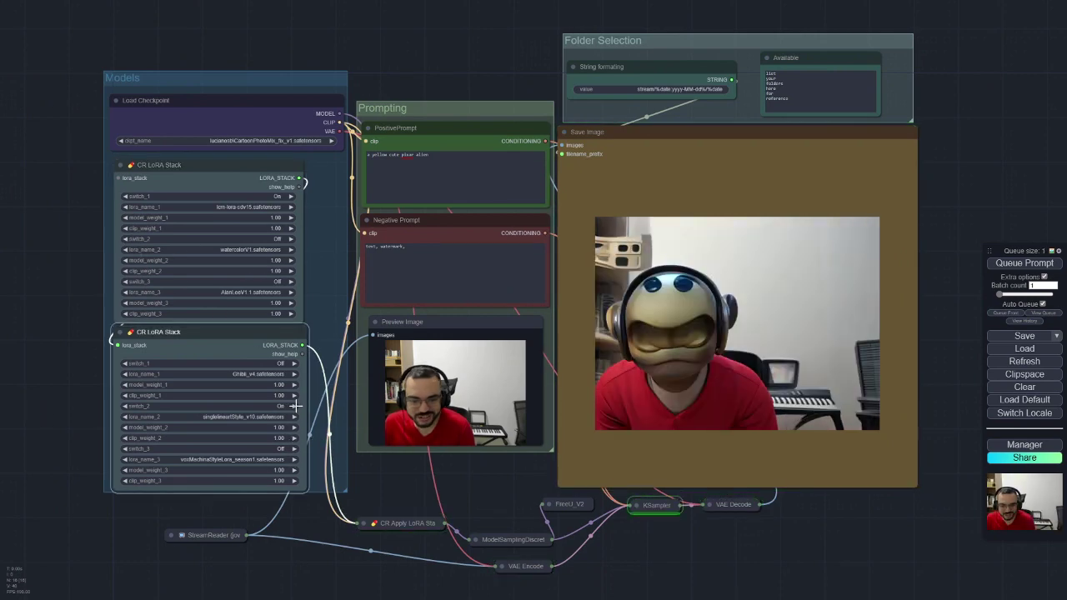
{"action": "scroll", "coordinate": [453, 511], "scroll_direction": "up", "scroll_amount": 4}
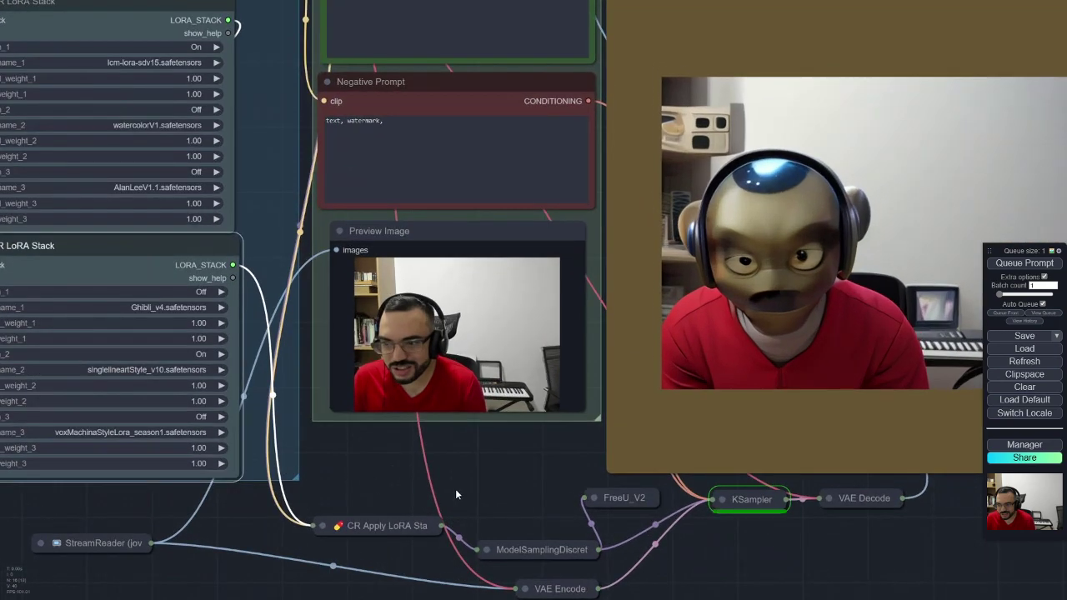
{"action": "left_click_drag", "start_coordinate": [456, 493], "coordinate": [500, 480]}
{"action": "scroll", "coordinate": [373, 465], "scroll_direction": "down", "scroll_amount": 3}
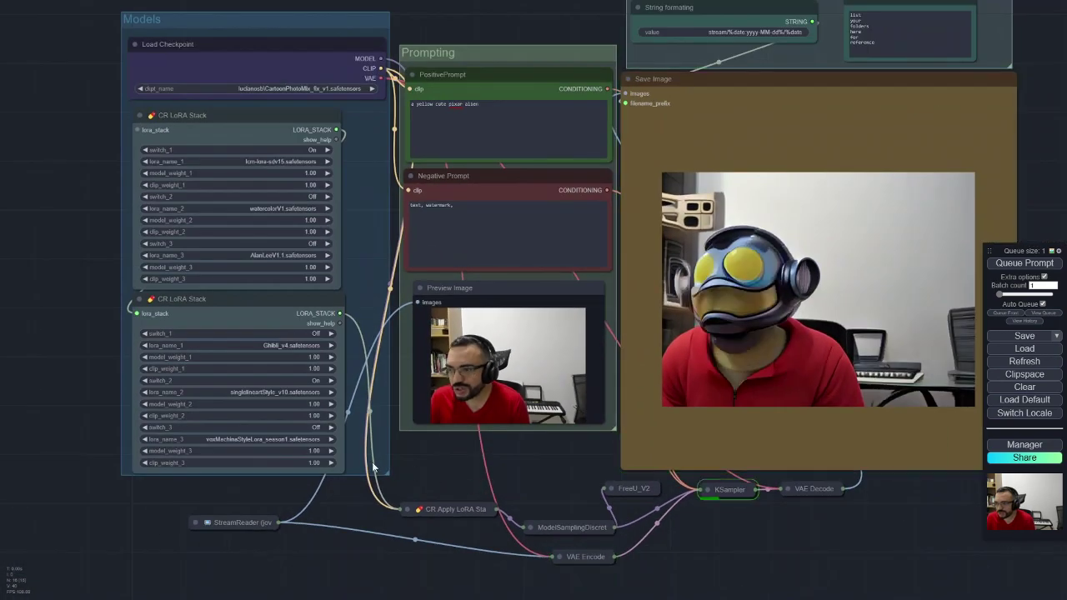
{"action": "left_click", "coordinate": [332, 427]}
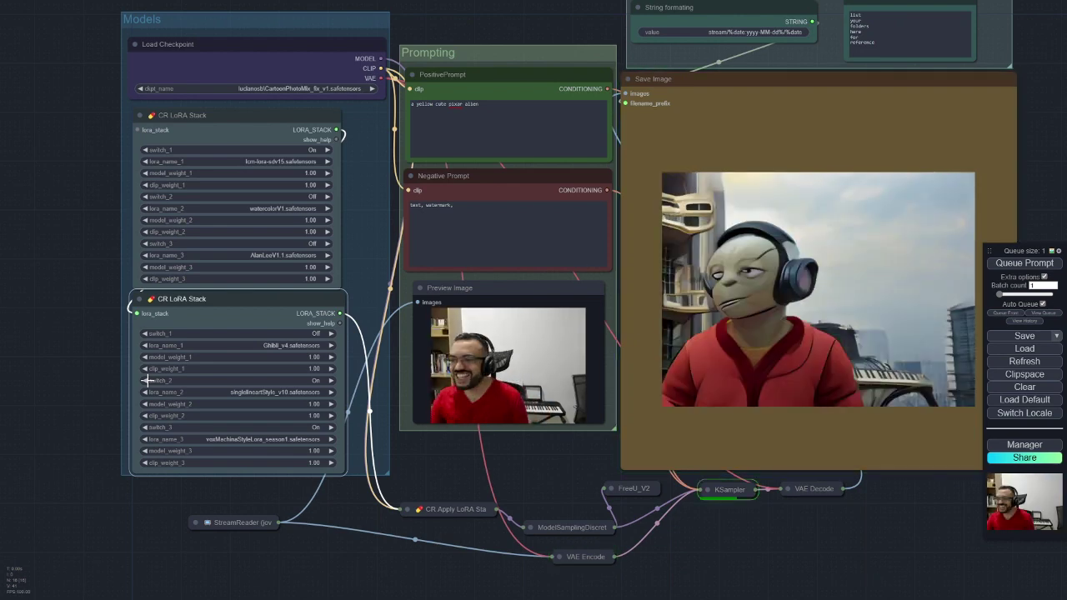
{"action": "left_click", "coordinate": [145, 381]}
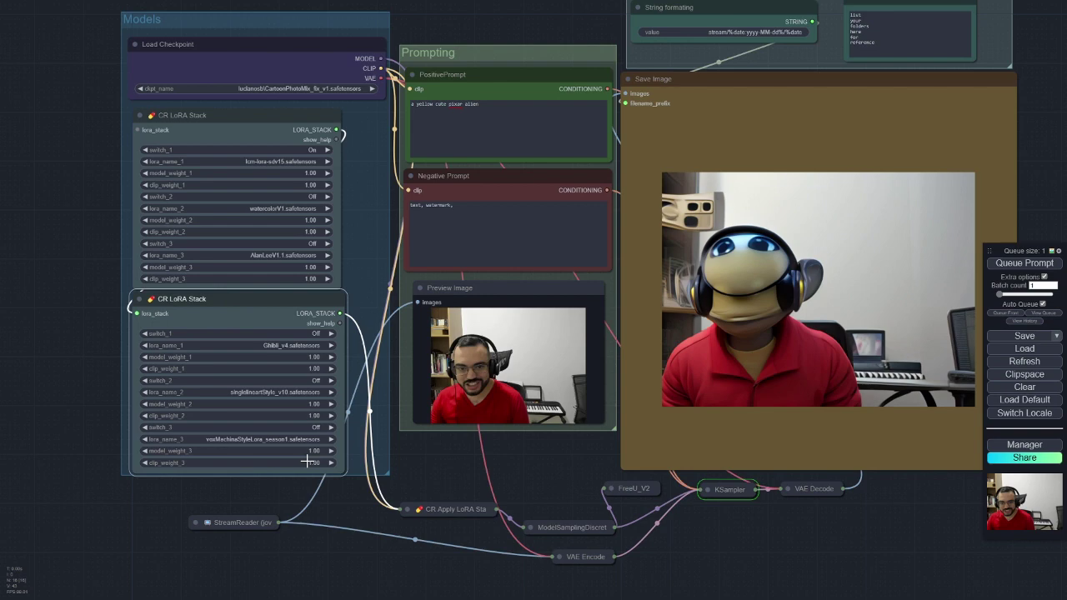
Expand the StreamReader (jov) node to show its 60 fps and 512×512 settings
{"action": "scroll", "coordinate": [302, 479], "scroll_direction": "up", "scroll_amount": 4}
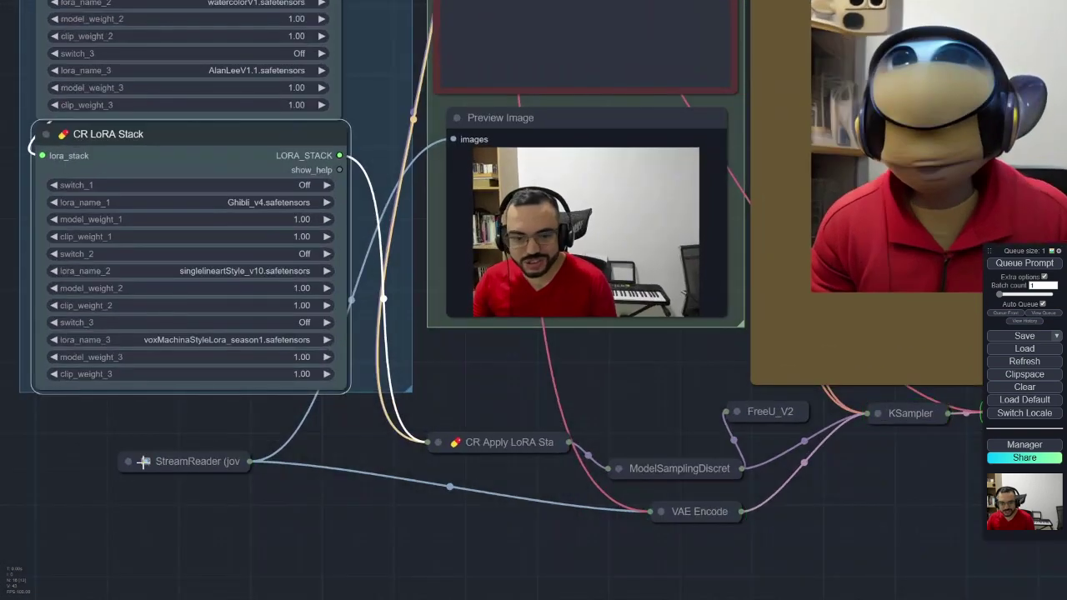
{"action": "left_click", "coordinate": [128, 461]}
{"action": "left_click_drag", "start_coordinate": [411, 508], "coordinate": [398, 369]}
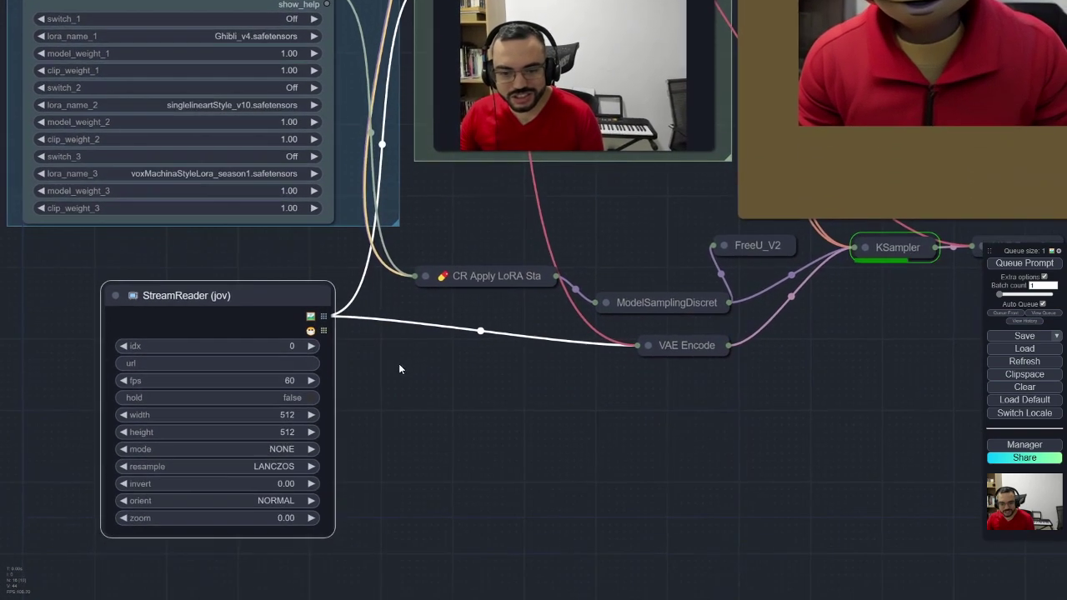
Browse the canvas Add Node categories, then dismiss the menu
{"action": "right_click", "coordinate": [388, 359]}
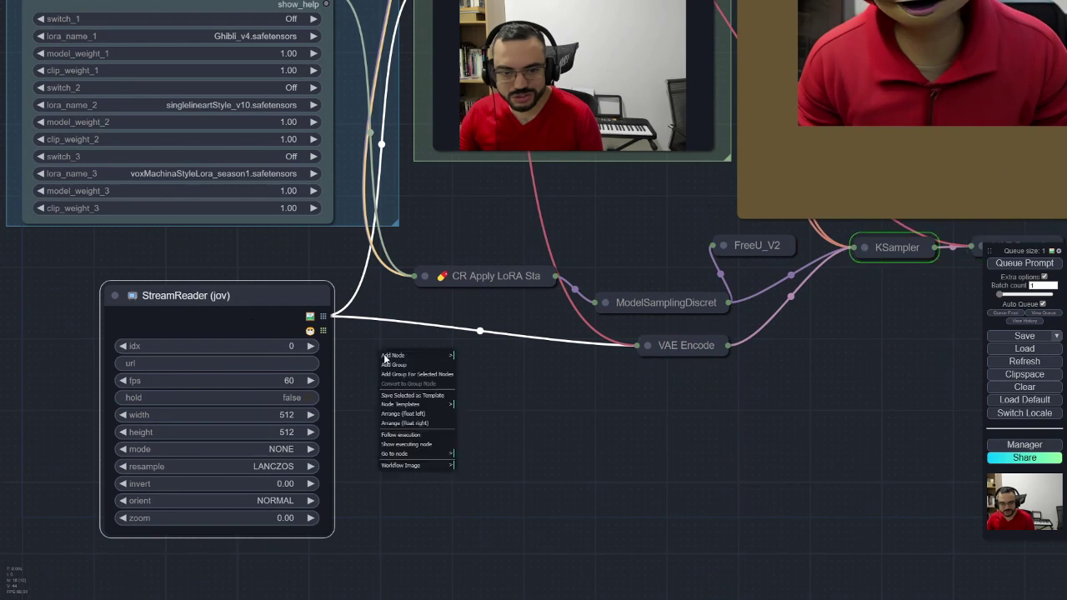
{"action": "left_click", "coordinate": [399, 356]}
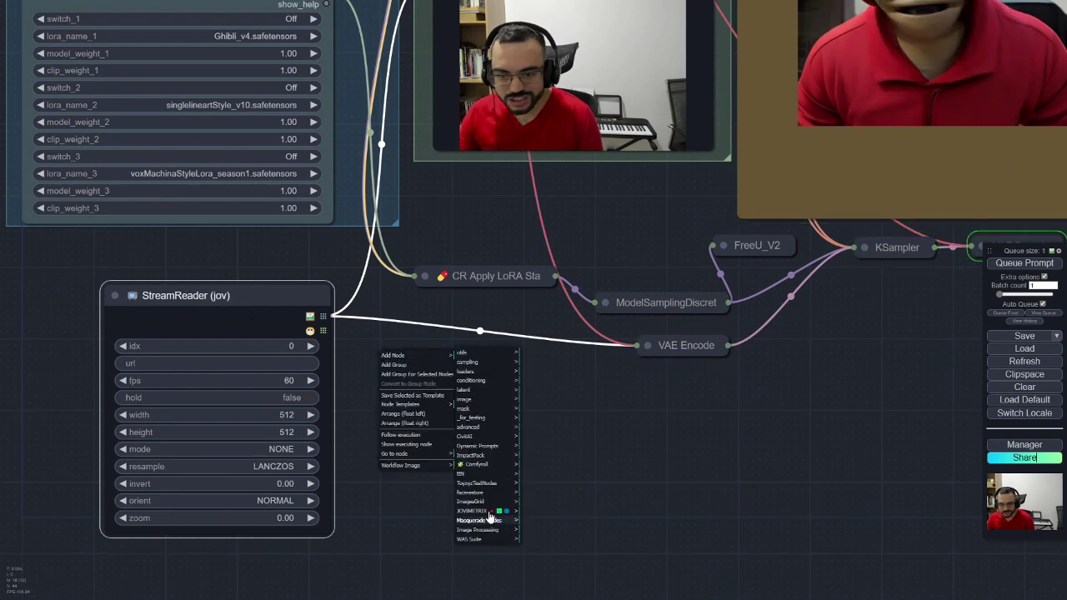
{"action": "left_click_drag", "start_coordinate": [388, 510], "coordinate": [403, 523]}
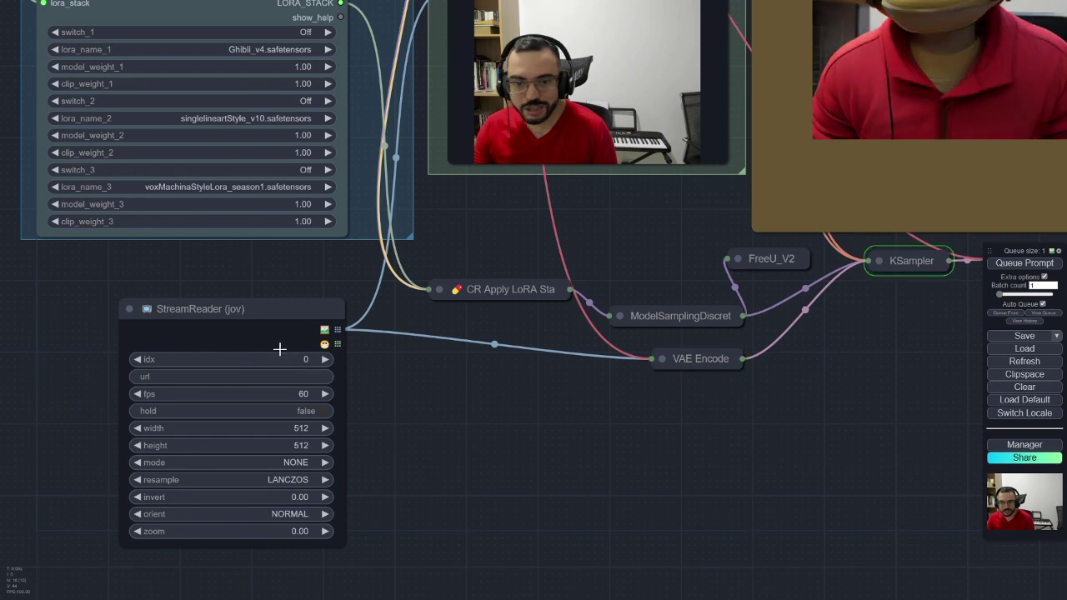
Collapse the StreamReader node again and bring the sampler nodes into view
{"action": "left_click", "coordinate": [126, 311]}
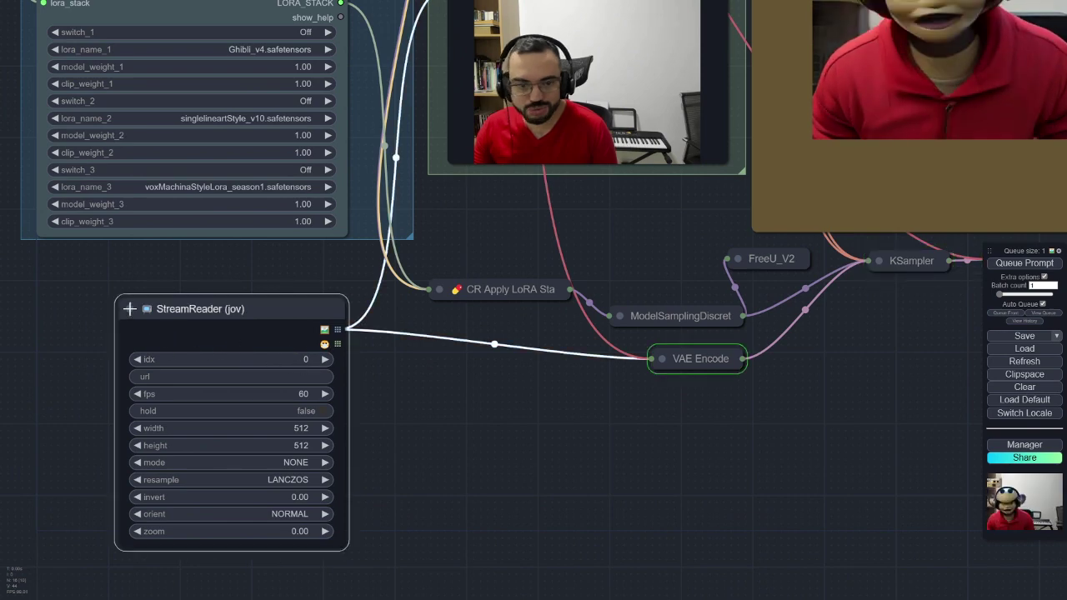
{"action": "left_click", "coordinate": [125, 310]}
{"action": "left_click", "coordinate": [126, 310]}
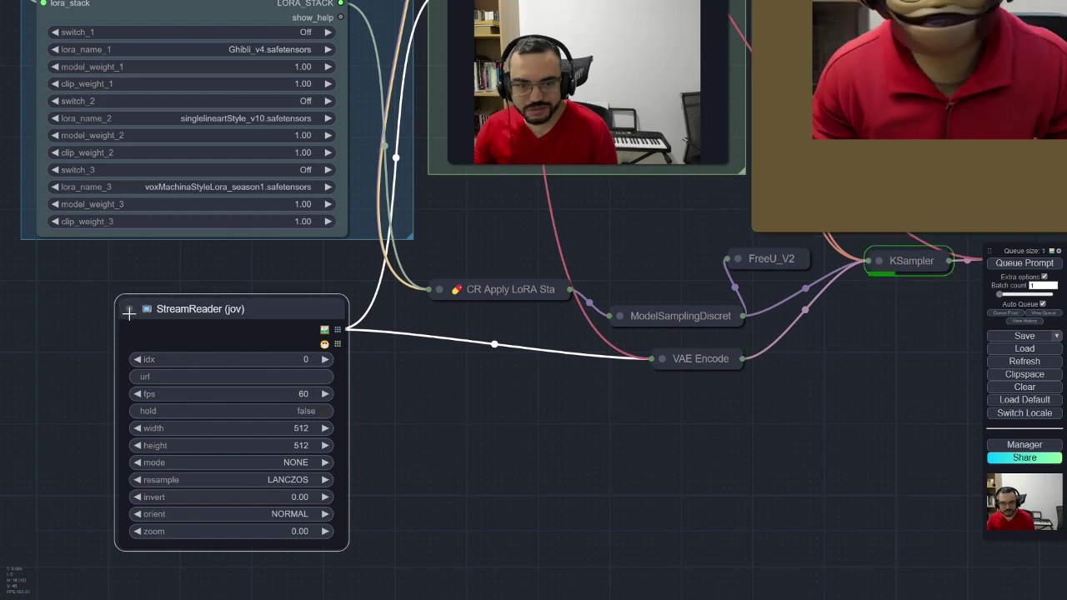
{"action": "left_click", "coordinate": [125, 310]}
{"action": "left_click_drag", "start_coordinate": [426, 414], "coordinate": [234, 488]}
Expand the KSampler node and set its denoise to 0.8
{"action": "scroll", "coordinate": [322, 487], "scroll_direction": "down", "scroll_amount": 3}
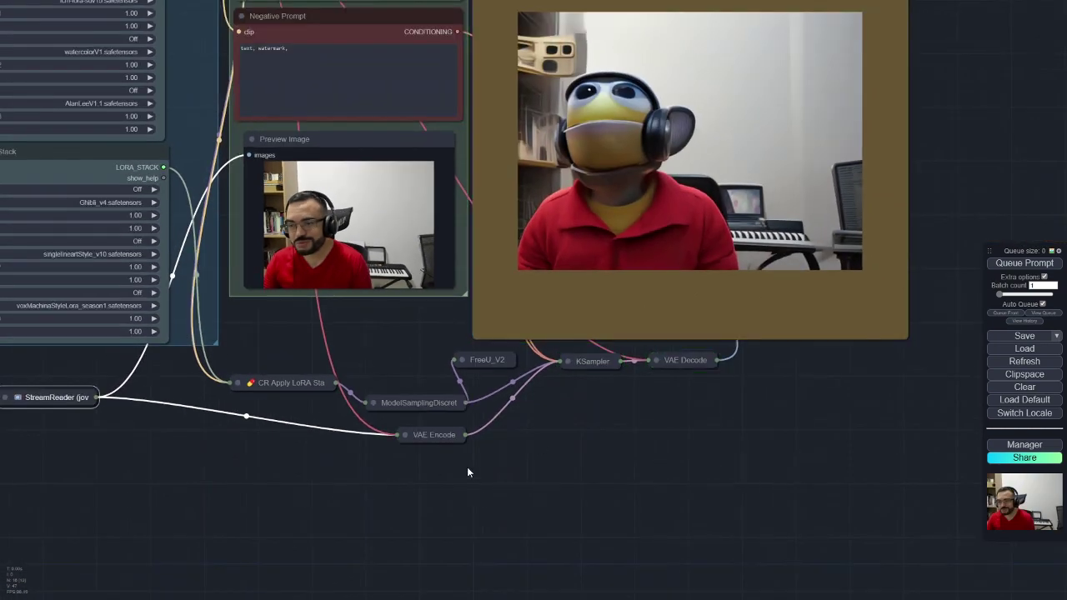
{"action": "scroll", "coordinate": [450, 459], "scroll_direction": "down", "scroll_amount": 3}
{"action": "scroll", "coordinate": [457, 452], "scroll_direction": "up", "scroll_amount": 4}
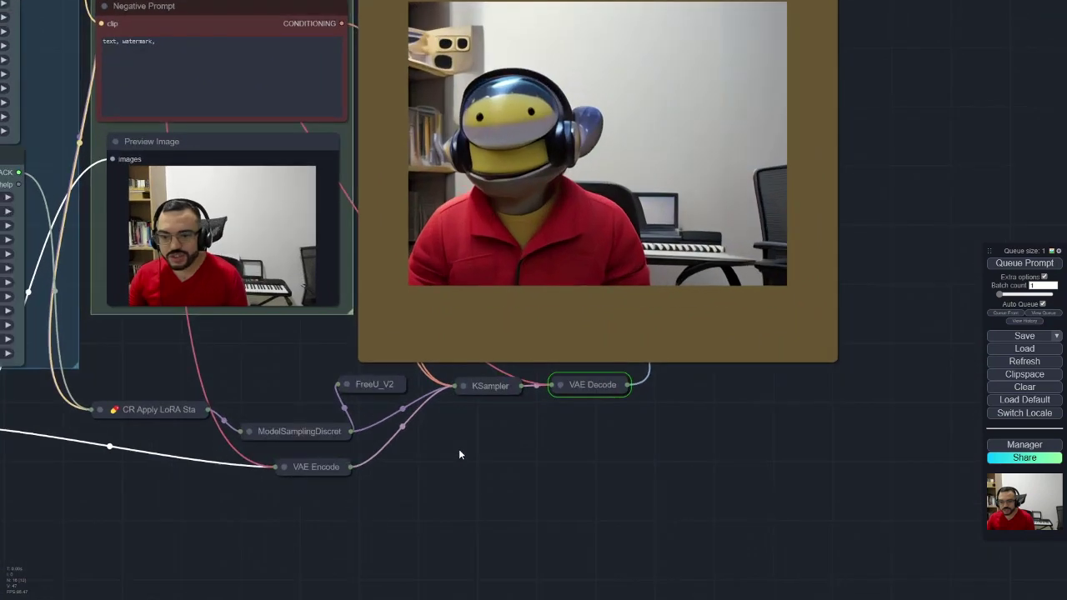
{"action": "left_click", "coordinate": [465, 386]}
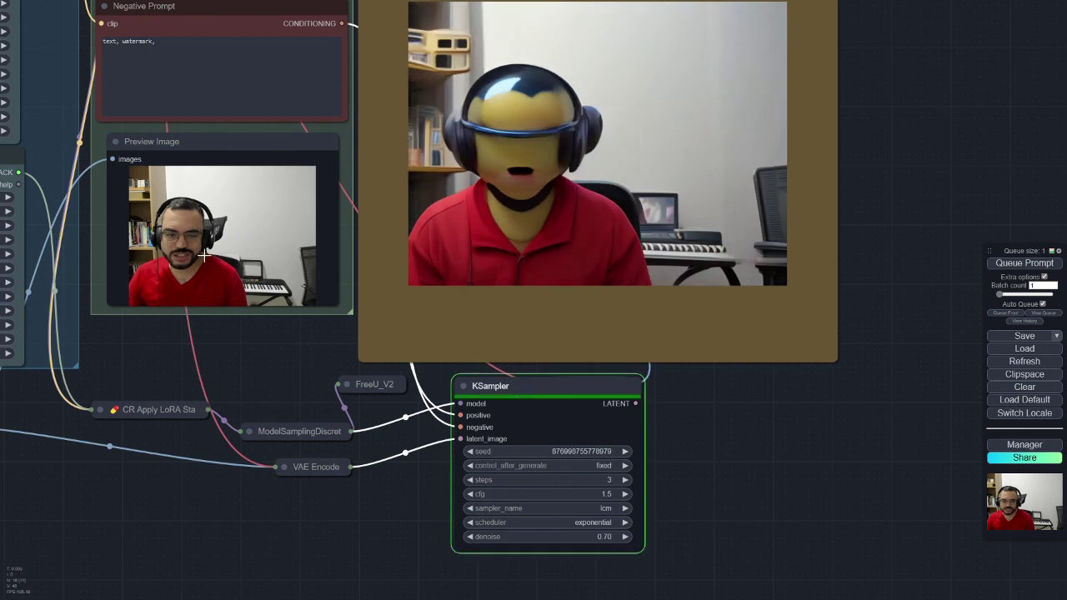
{"action": "left_click", "coordinate": [609, 540]}
{"action": "double_click", "coordinate": [696, 538]}
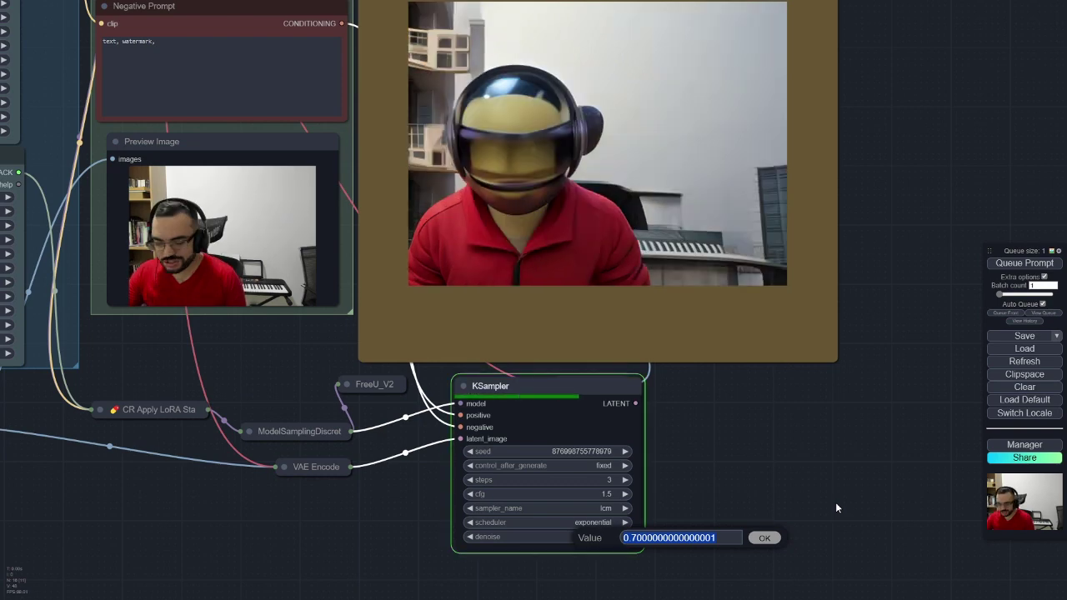
{"action": "type", "text": "0.8"}
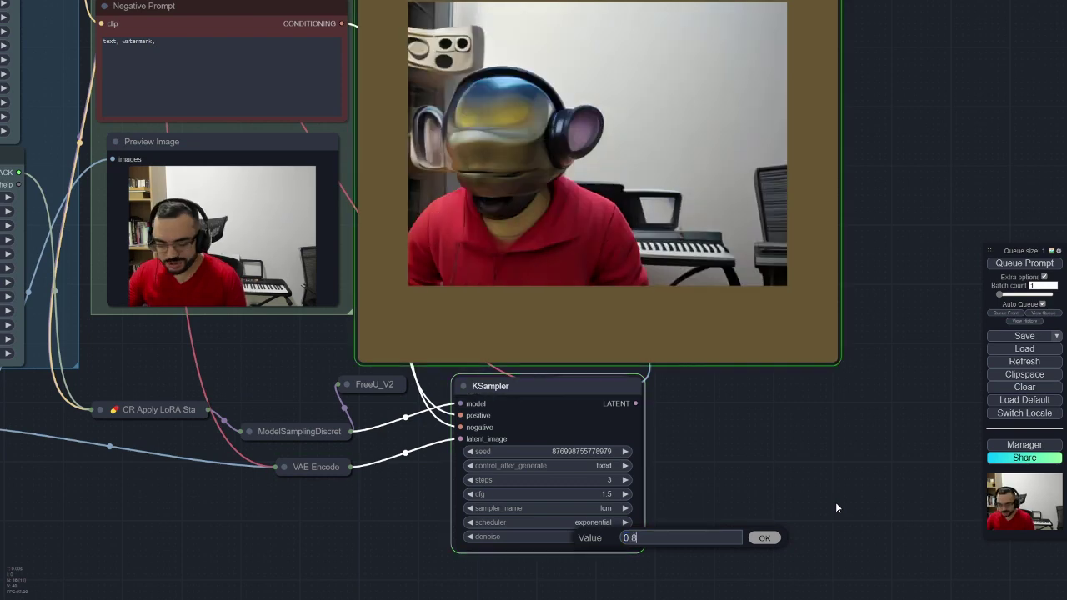
{"action": "left_click", "coordinate": [772, 540]}
Lower the KSampler denoise to 0.6
{"action": "scroll", "coordinate": [729, 459], "scroll_direction": "down", "scroll_amount": 1}
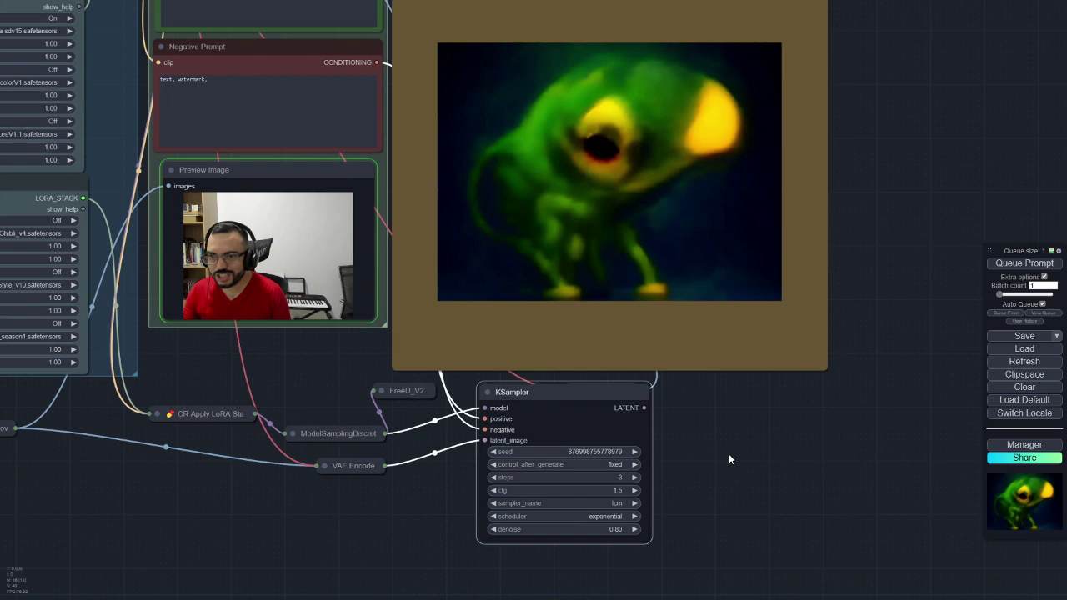
{"action": "scroll", "coordinate": [729, 458], "scroll_direction": "down", "scroll_amount": 1}
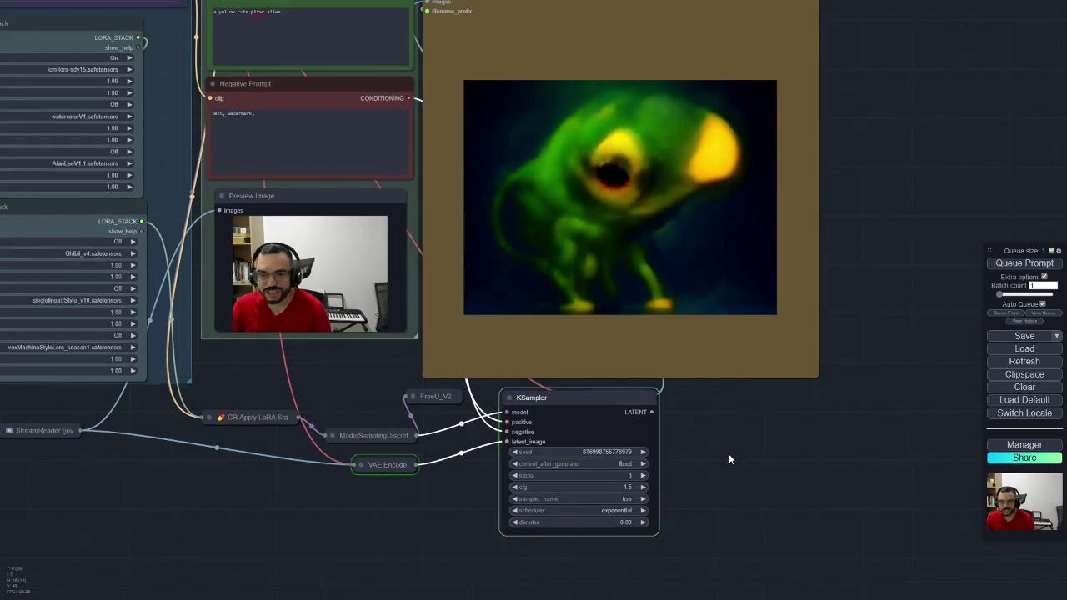
{"action": "left_click", "coordinate": [621, 522]}
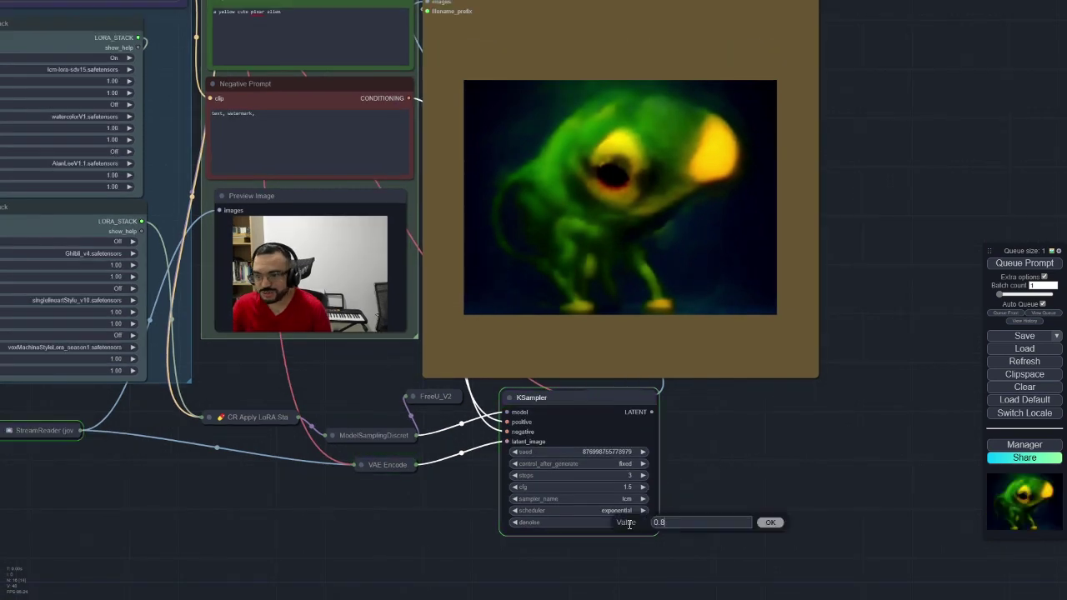
{"action": "left_click", "coordinate": [712, 518]}
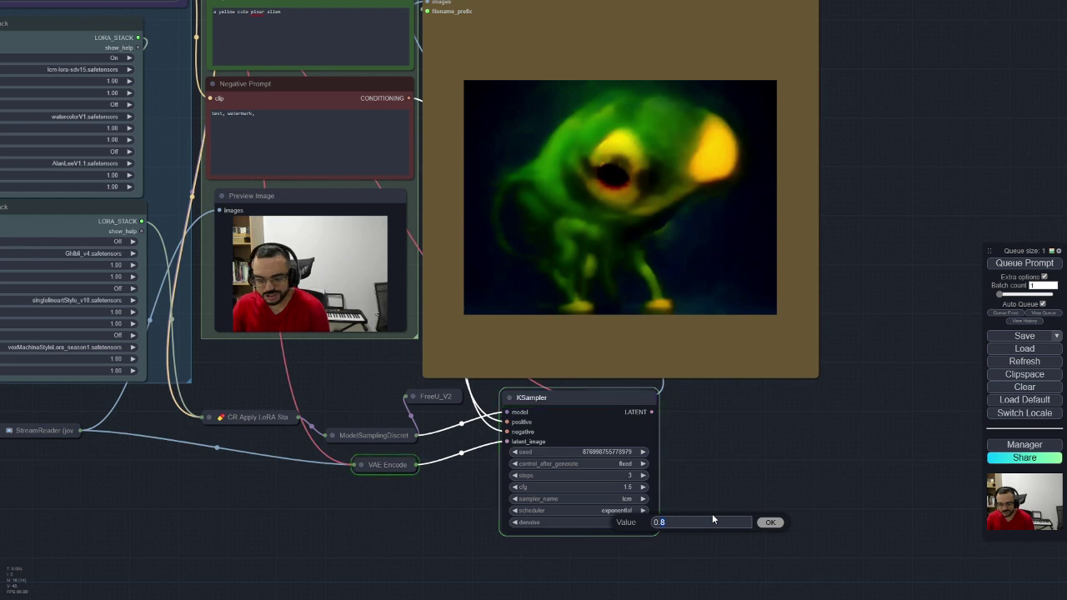
{"action": "key", "text": "BackSpace"}
{"action": "type", "text": "6"}
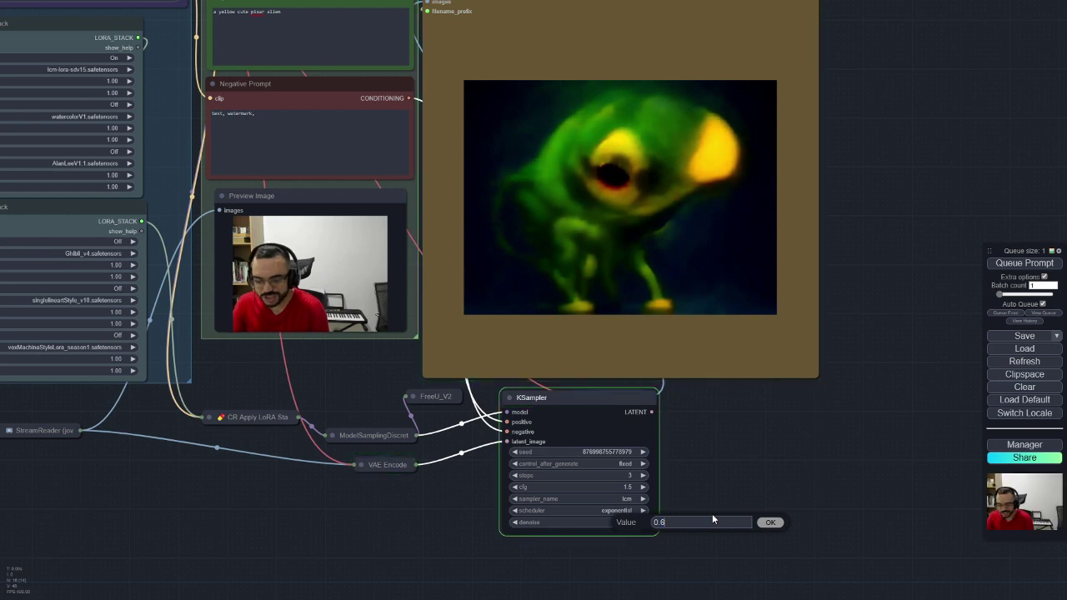
{"action": "key", "text": "Return"}
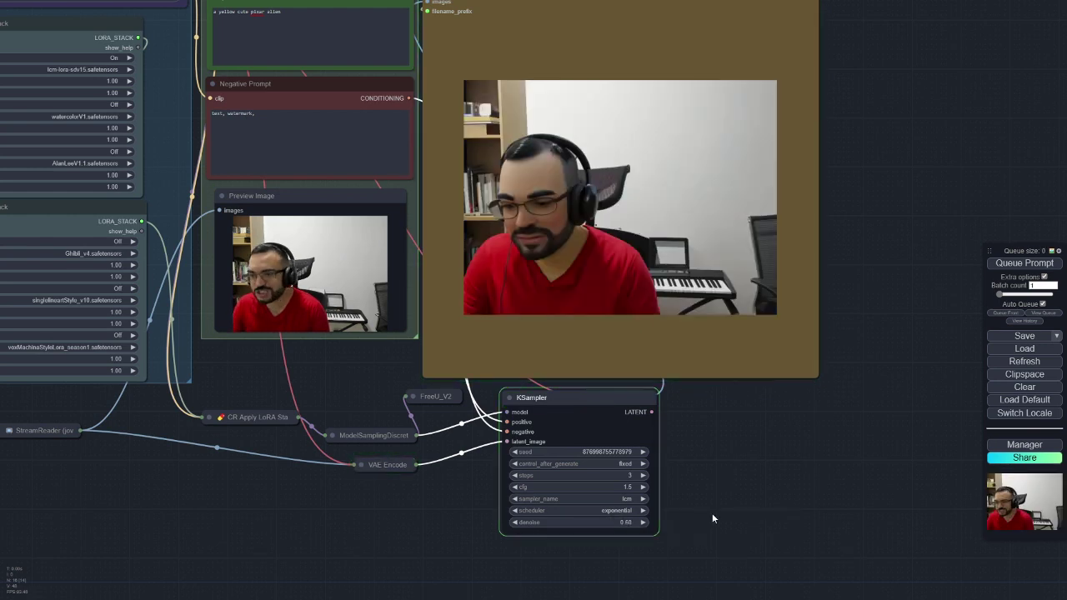
Settle the KSampler denoise at 0.70
{"action": "left_click", "coordinate": [637, 522]}
{"action": "key", "text": "BackSpace"}
{"action": "type", "text": "7"}
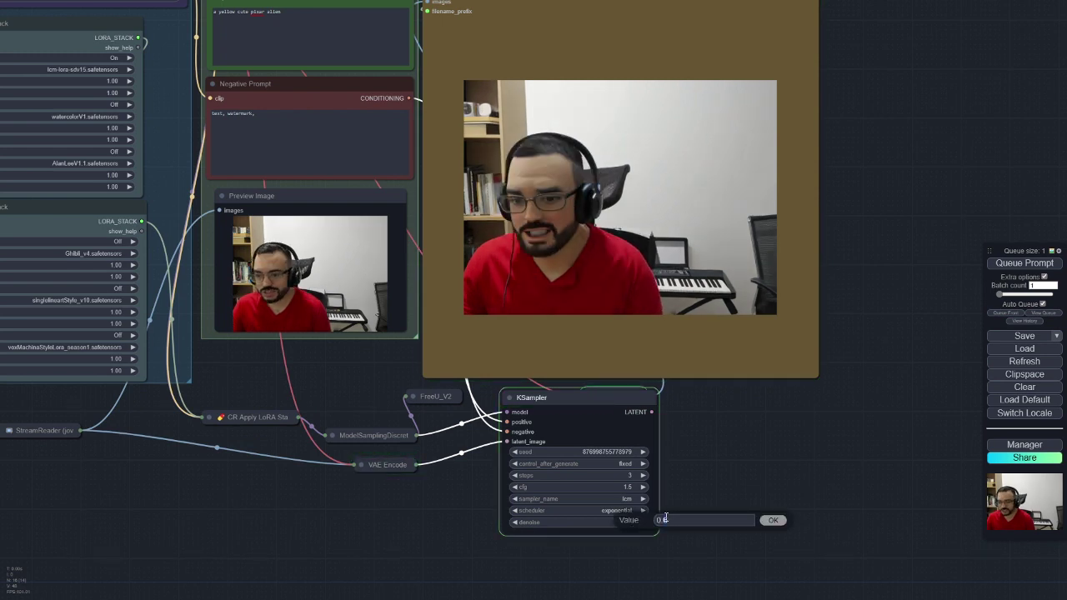
{"action": "left_click", "coordinate": [761, 518]}
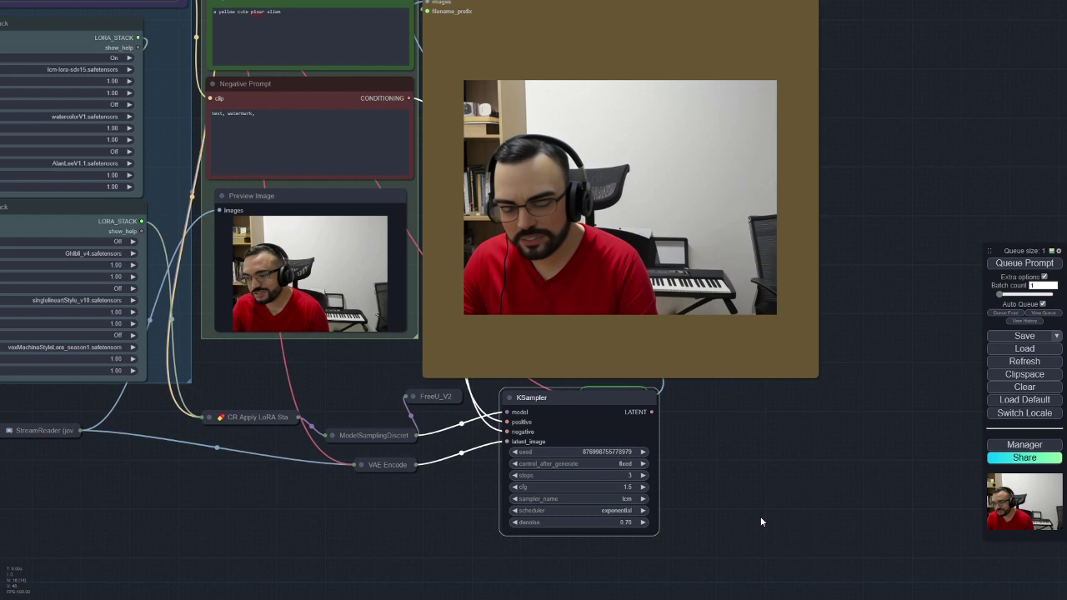
{"action": "scroll", "coordinate": [761, 518], "scroll_direction": "down", "scroll_amount": 1}
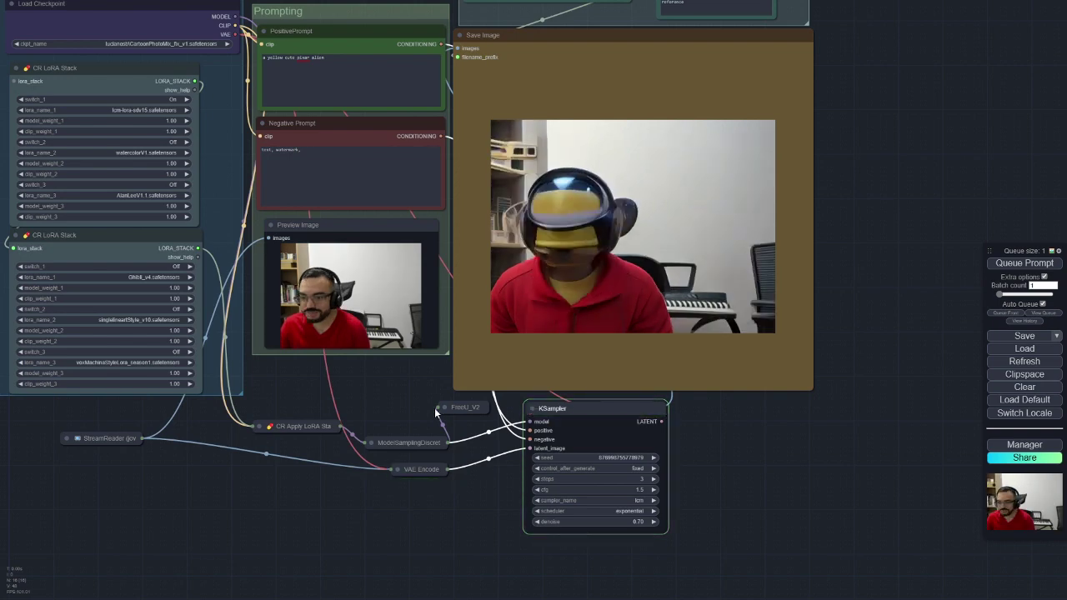
{"action": "left_click", "coordinate": [530, 409]}
{"action": "scroll", "coordinate": [505, 450], "scroll_direction": "up", "scroll_amount": 4}
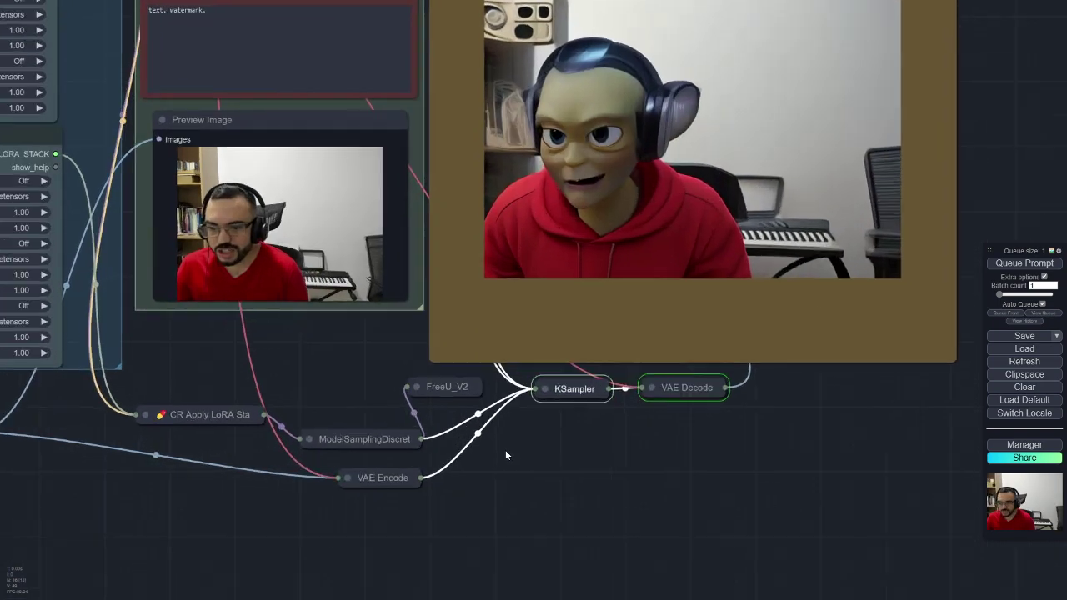
{"action": "scroll", "coordinate": [505, 455], "scroll_direction": "up", "scroll_amount": 1}
{"action": "left_click", "coordinate": [441, 381]}
{"action": "left_click", "coordinate": [408, 381]}
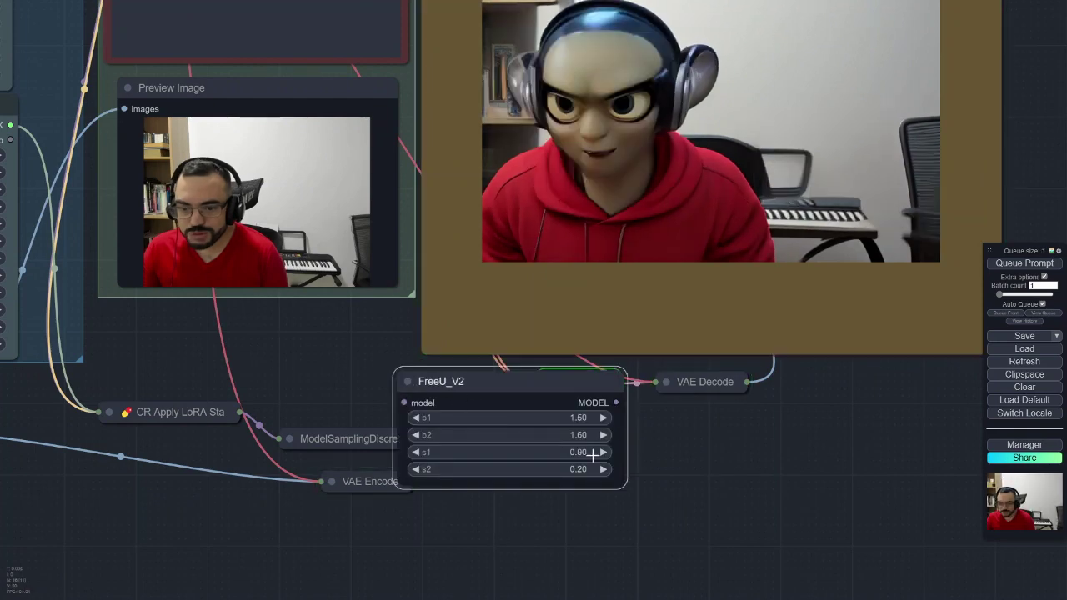
{"action": "left_click", "coordinate": [408, 381]}
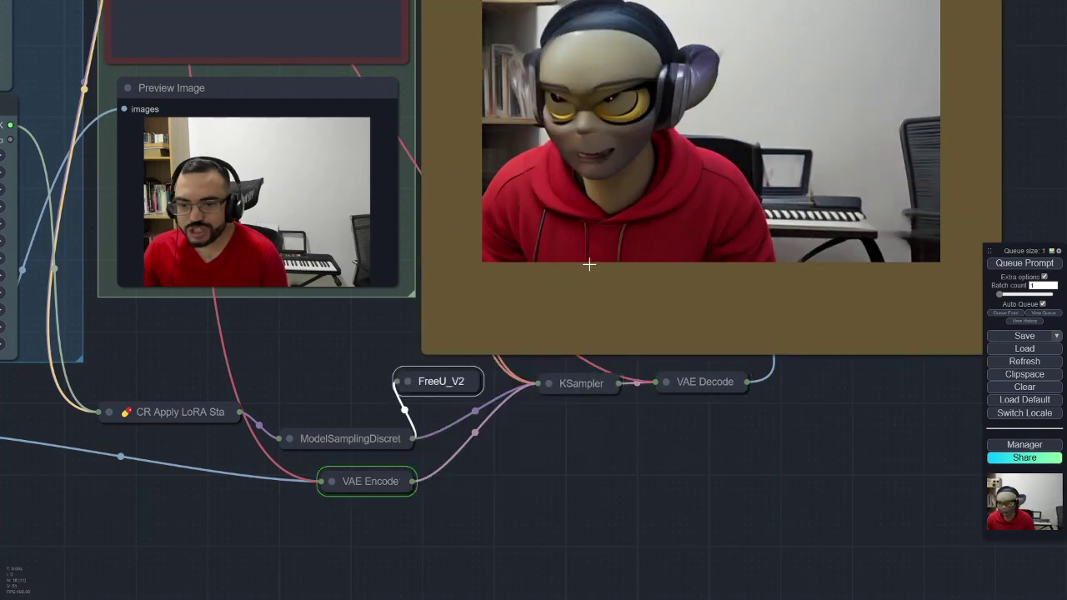
{"action": "scroll", "coordinate": [551, 375], "scroll_direction": "down", "scroll_amount": 2}
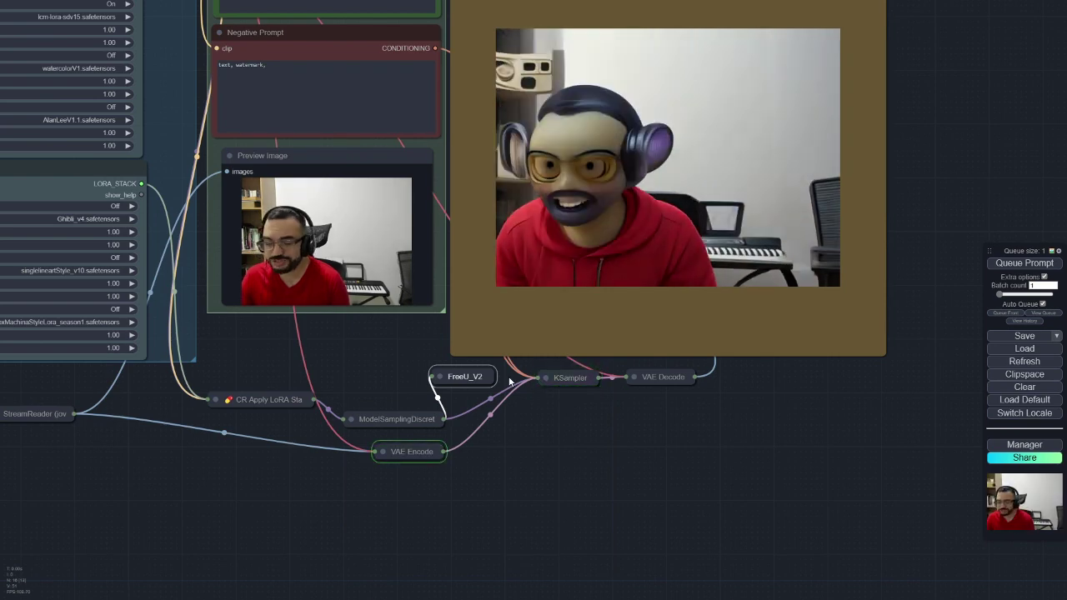
{"action": "left_click", "coordinate": [544, 376]}
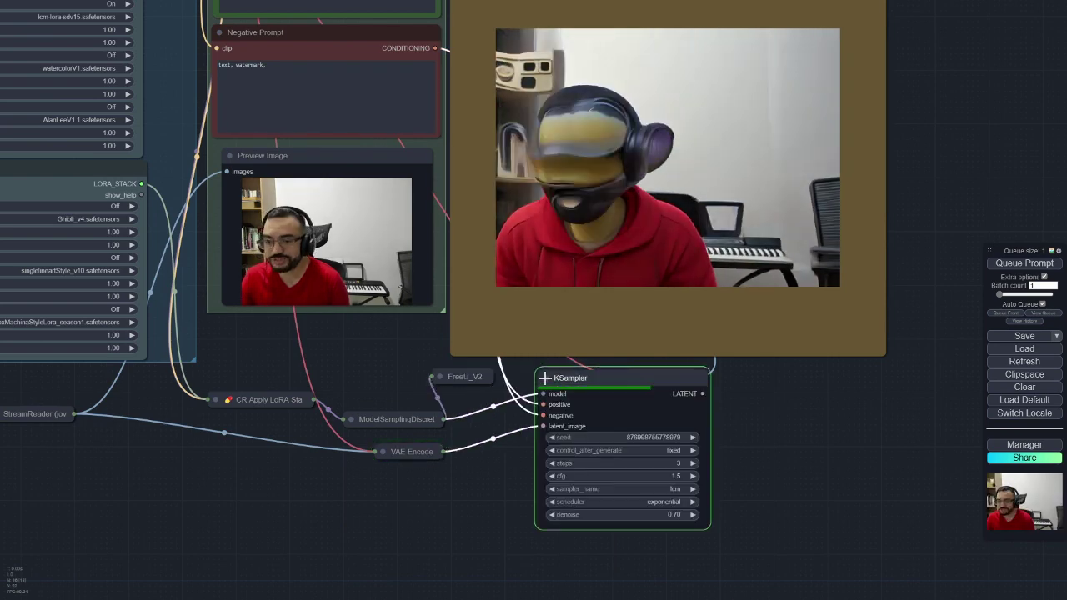
{"action": "left_click", "coordinate": [439, 376]}
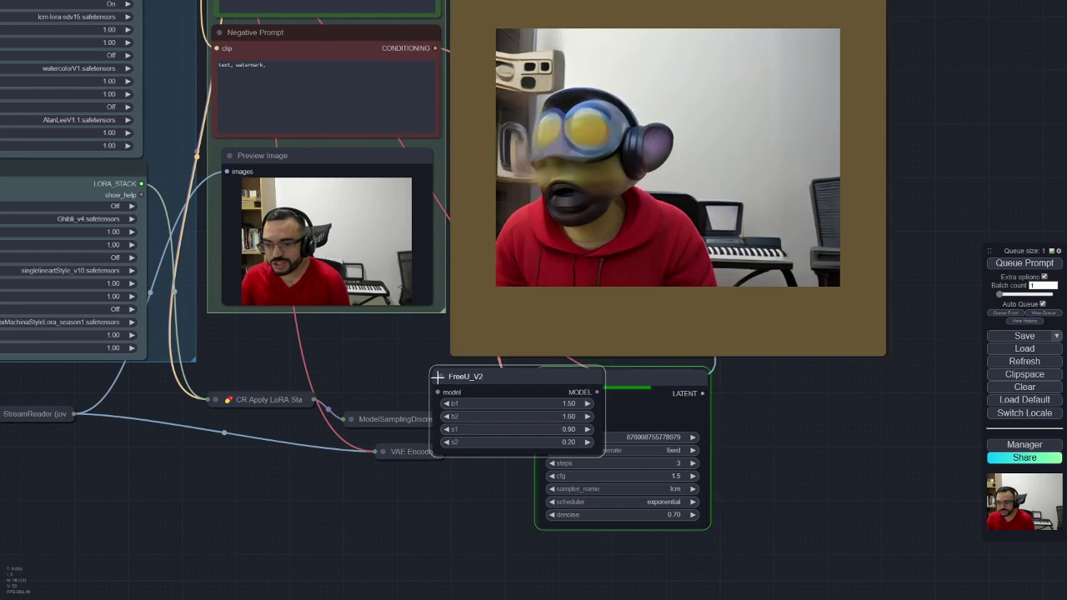
{"action": "left_click", "coordinate": [436, 376]}
{"action": "left_click", "coordinate": [543, 377]}
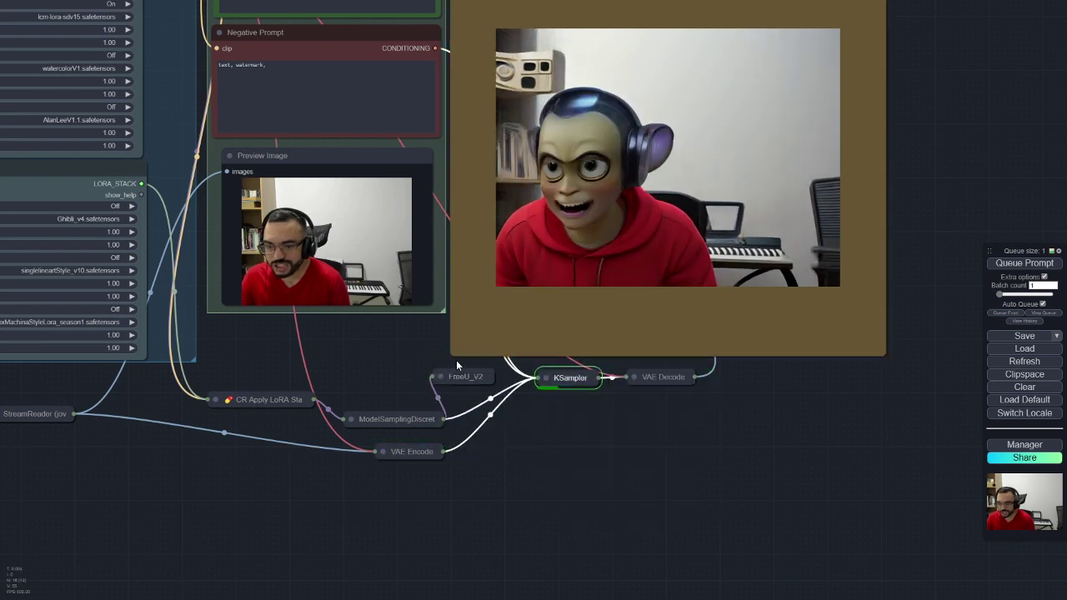
{"action": "scroll", "coordinate": [399, 355], "scroll_direction": "down", "scroll_amount": 2}
{"action": "scroll", "coordinate": [400, 356], "scroll_direction": "down", "scroll_amount": 4}
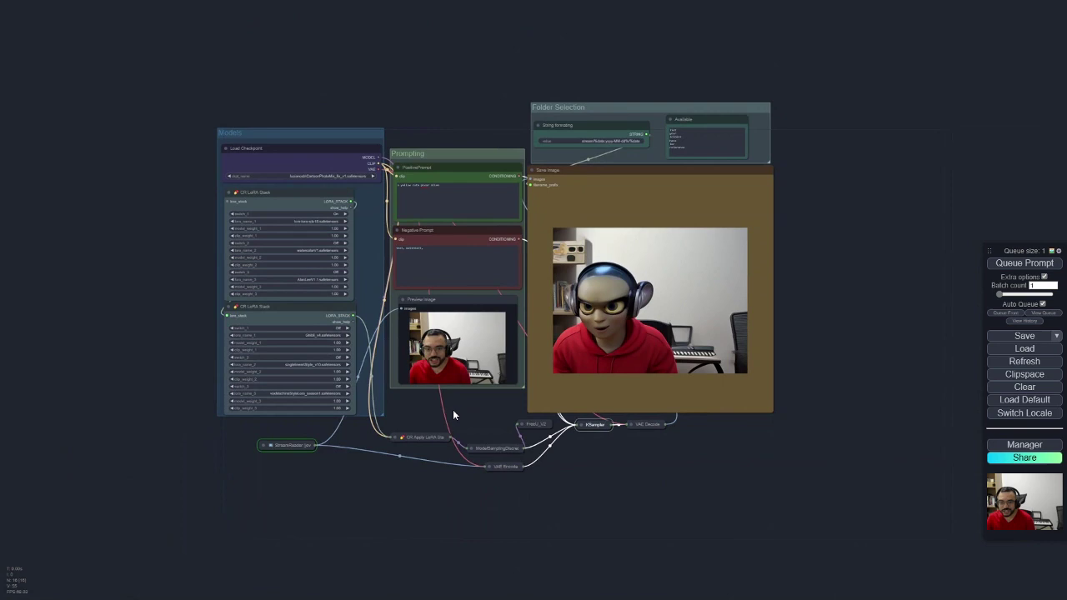
Pan and zoom the canvas to centre the final cartoon output image
{"action": "scroll", "coordinate": [431, 400], "scroll_direction": "up", "scroll_amount": 2}
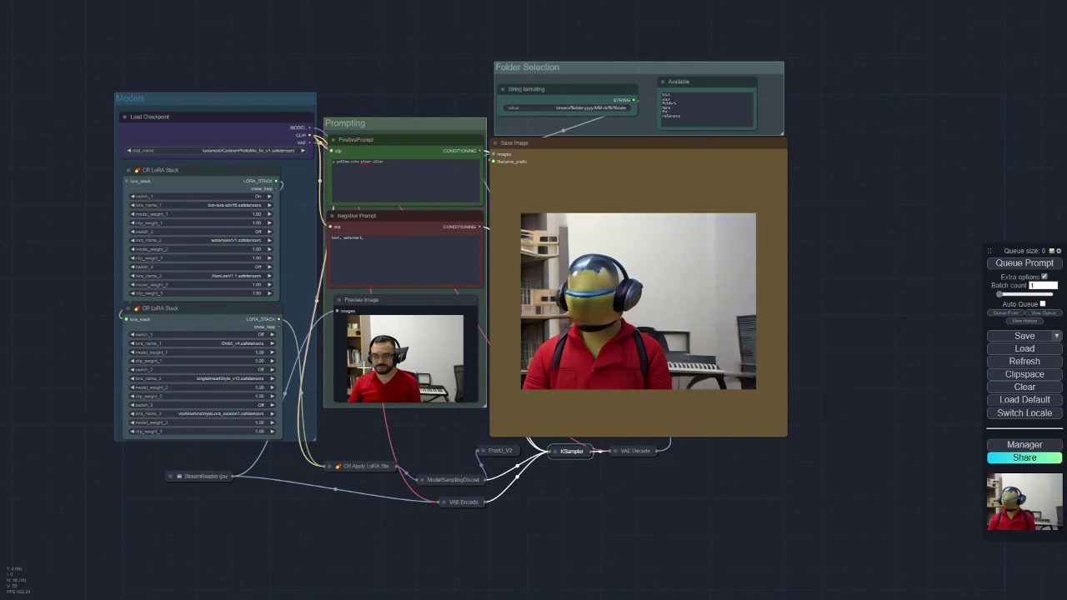
{"action": "left_click_drag", "start_coordinate": [839, 331], "coordinate": [873, 365]}
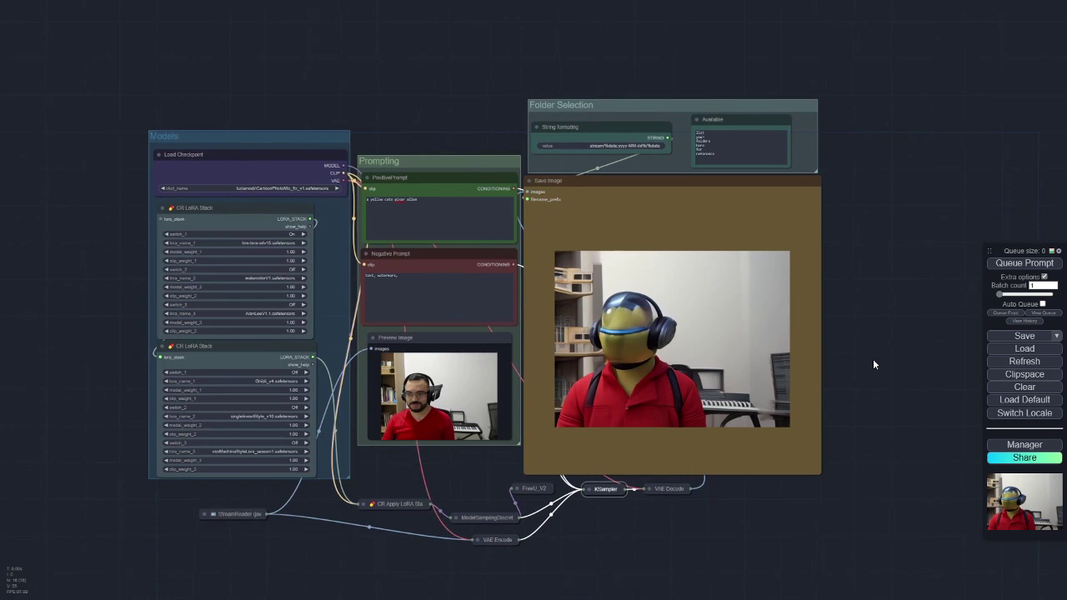
{"action": "scroll", "coordinate": [601, 435], "scroll_direction": "up", "scroll_amount": 3}
{"action": "scroll", "coordinate": [599, 439], "scroll_direction": "down", "scroll_amount": 1}
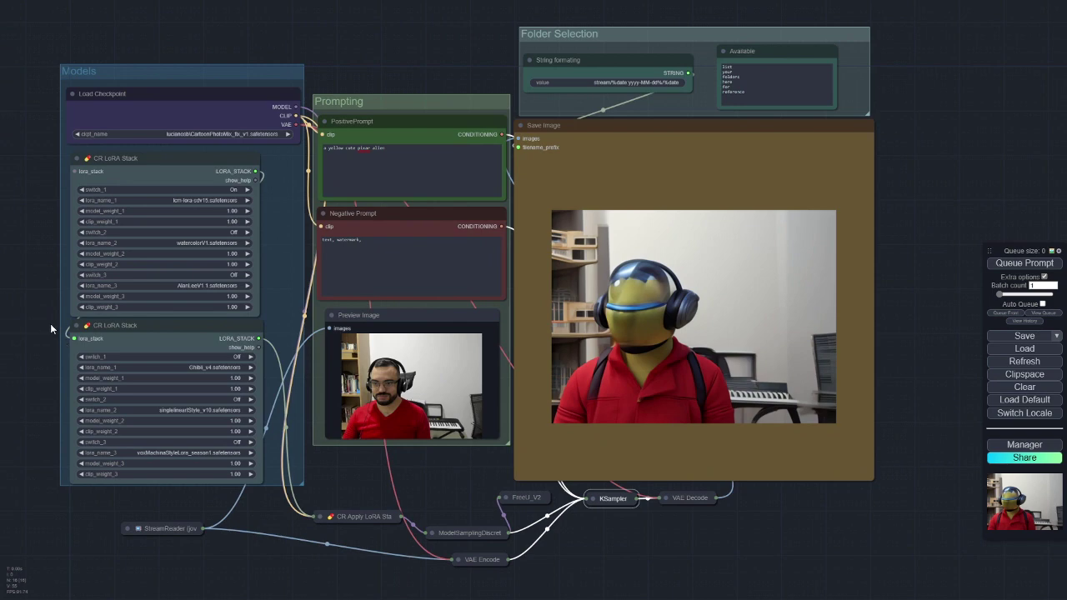
Switch to the comfyworkflows.com tab showing the LCM SD 1.5 Webcam workflow page
{"action": "mouse_move", "coordinate": [3, 294]}
{"action": "left_click", "coordinate": [13, 273]}
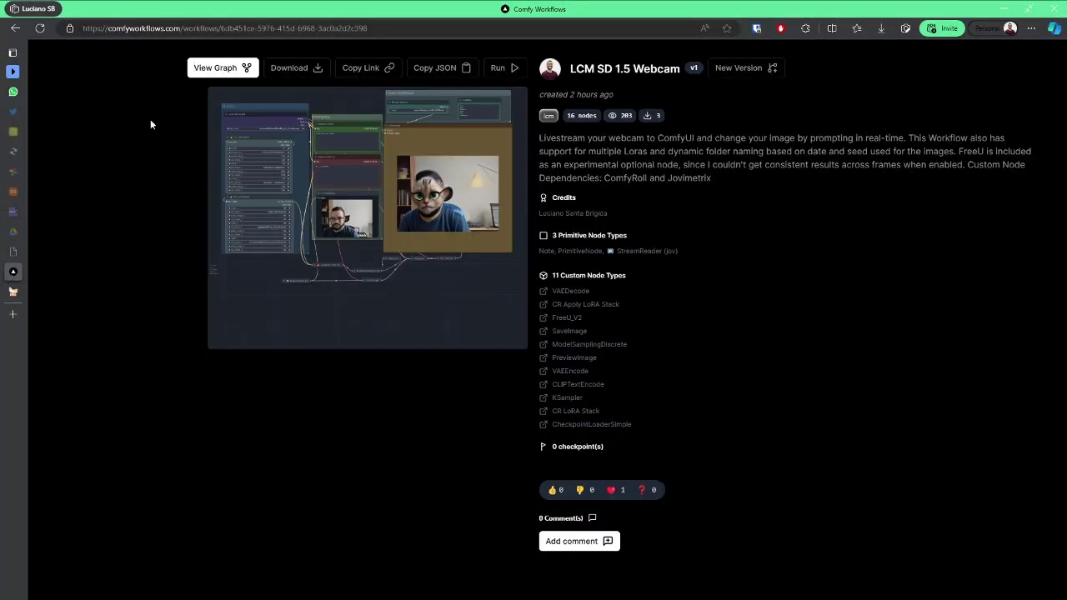